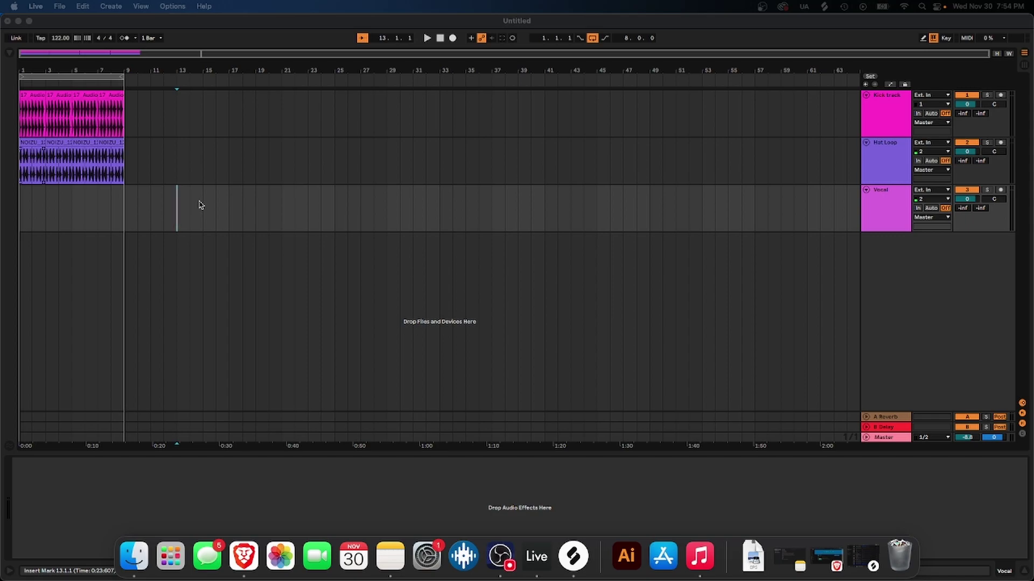
- Play the kick and hat loops back from the start of bar 1
left_click(26, 213)
left_click(34, 211)
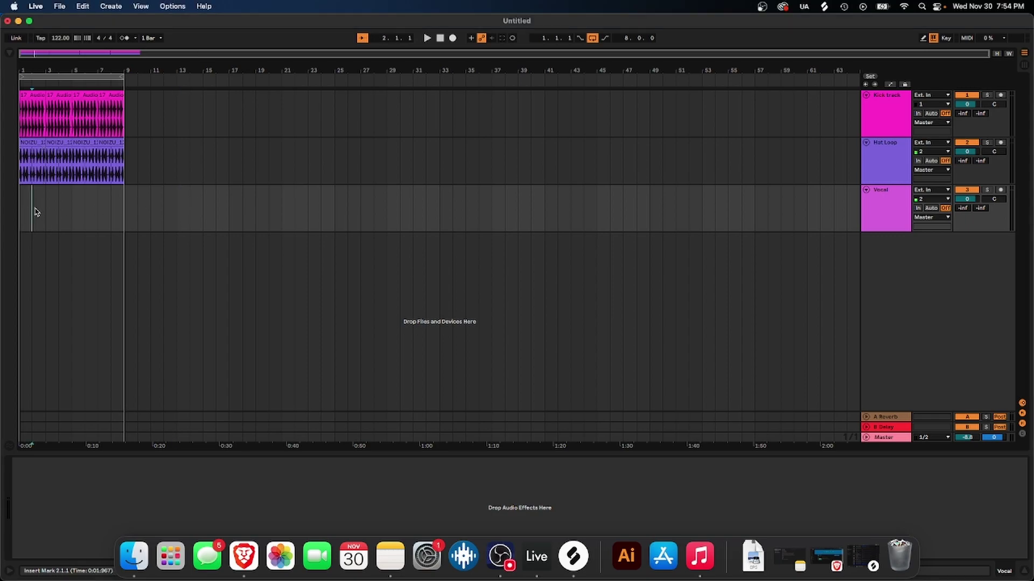
left_click(24, 211)
key("space")
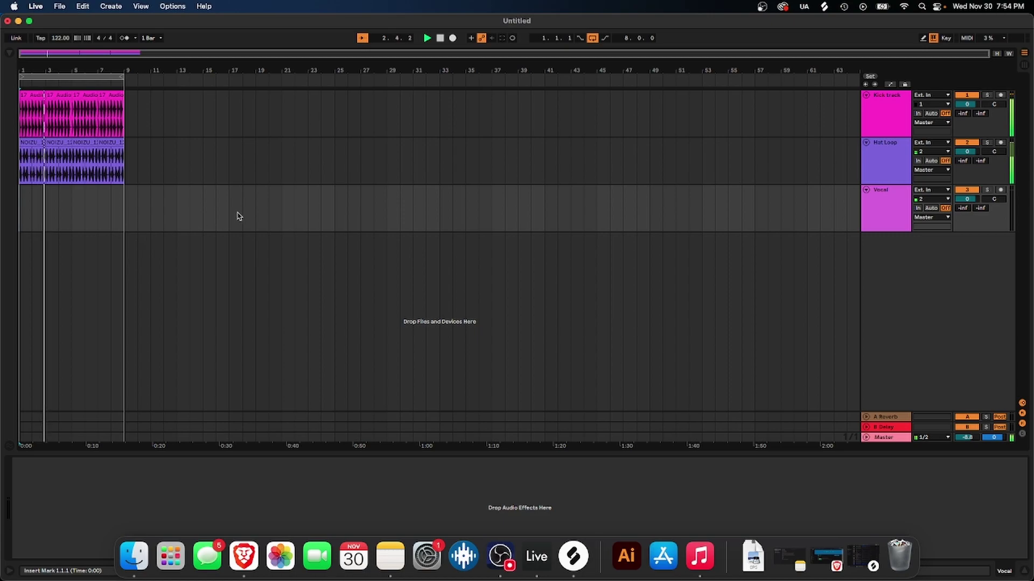
scroll(237, 213, "up", 8)
key("minus")
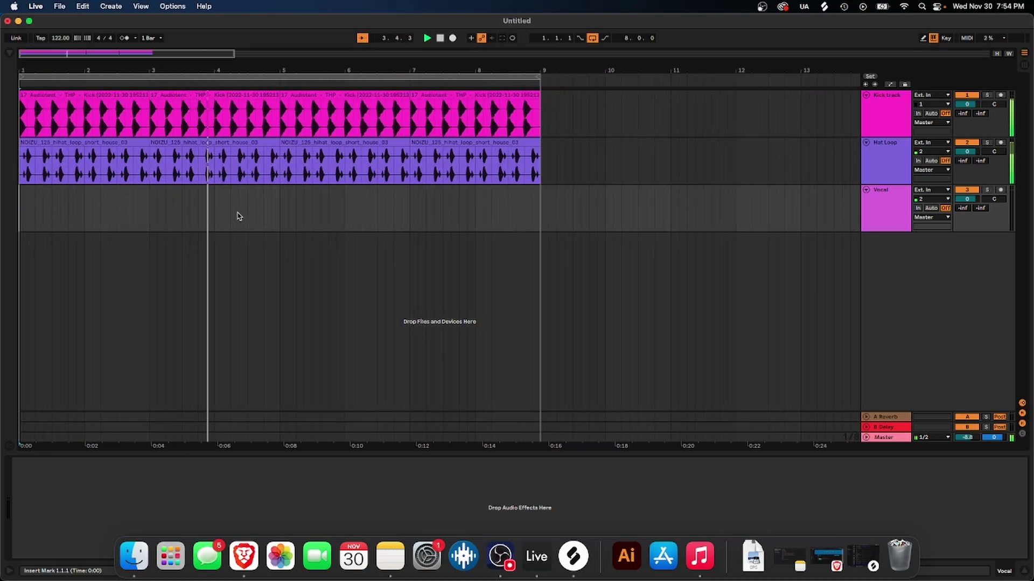
- Set the Vocal track's monitoring to In, arm the track and record vocal takes over the loop
left_click(918, 209)
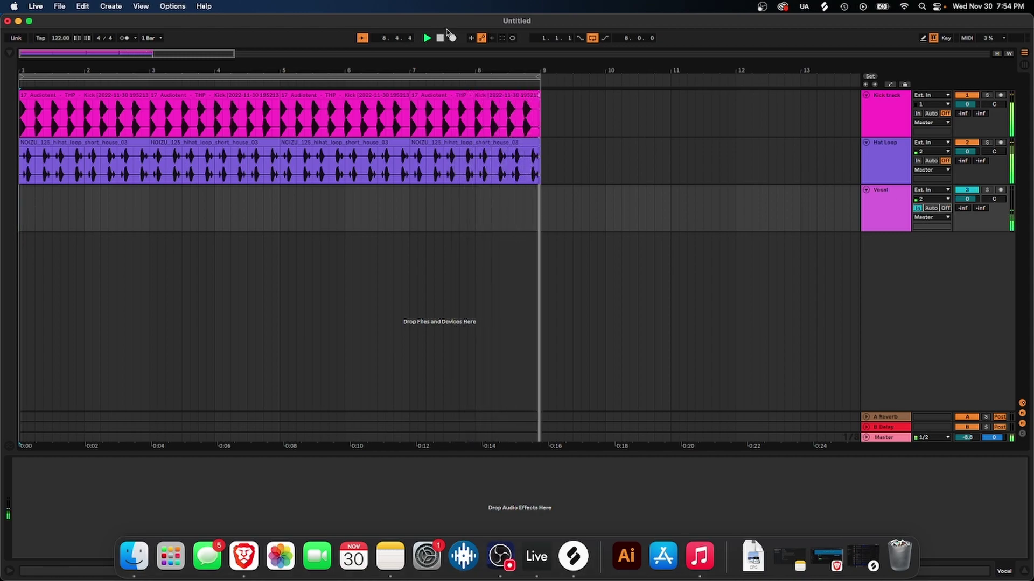
left_click(1000, 192)
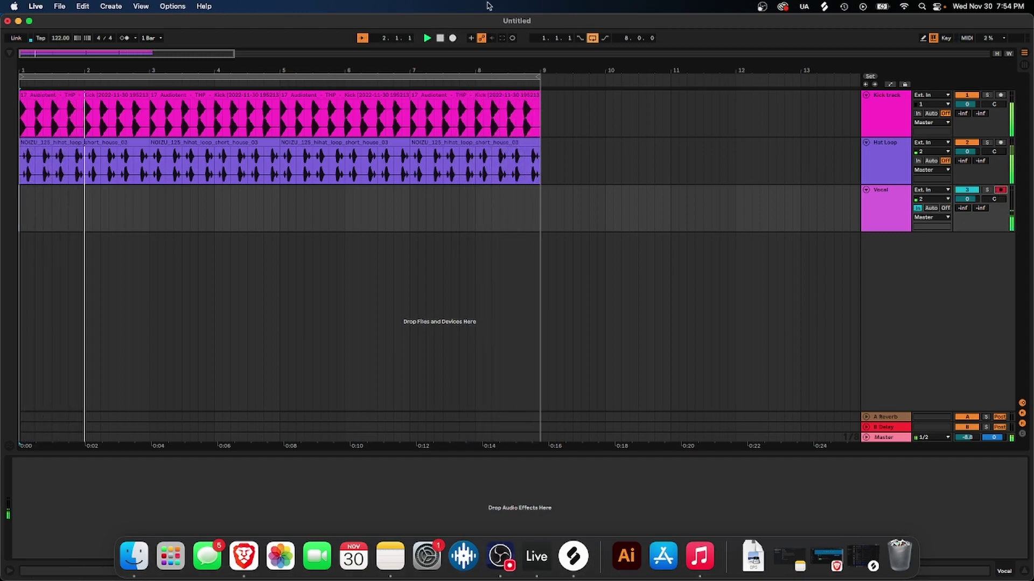
left_click(452, 38)
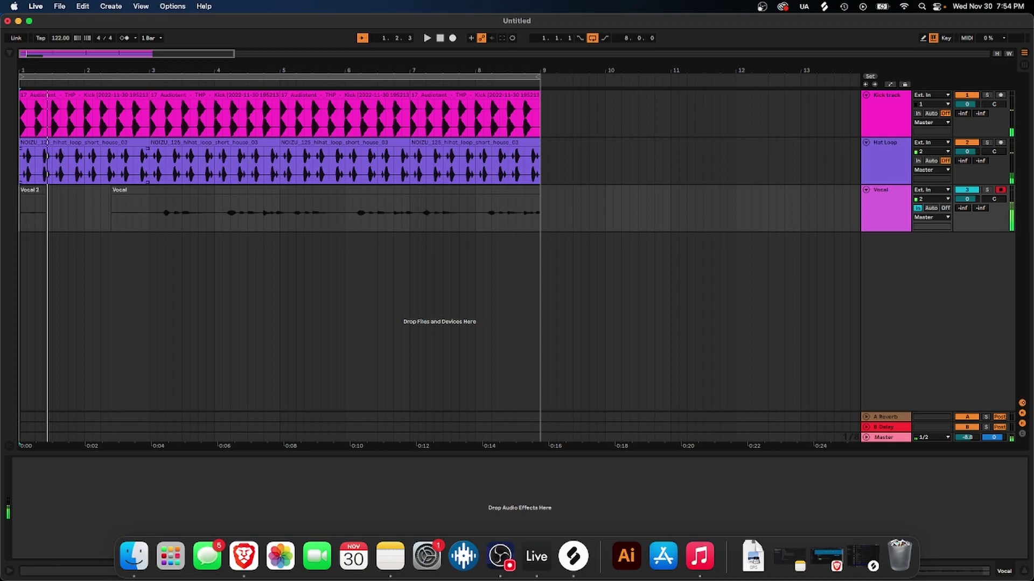
- Delete the short leftover clip at the start of the Vocal track and trim the main vocal clip to start at bar 3
left_click(37, 194)
left_click(38, 198)
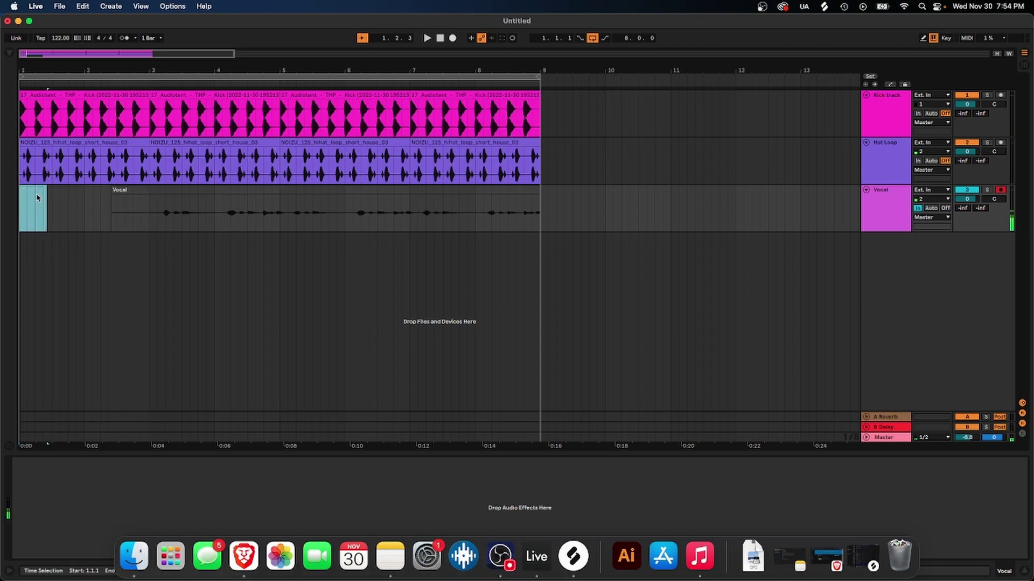
left_click_drag(114, 191, 149, 192)
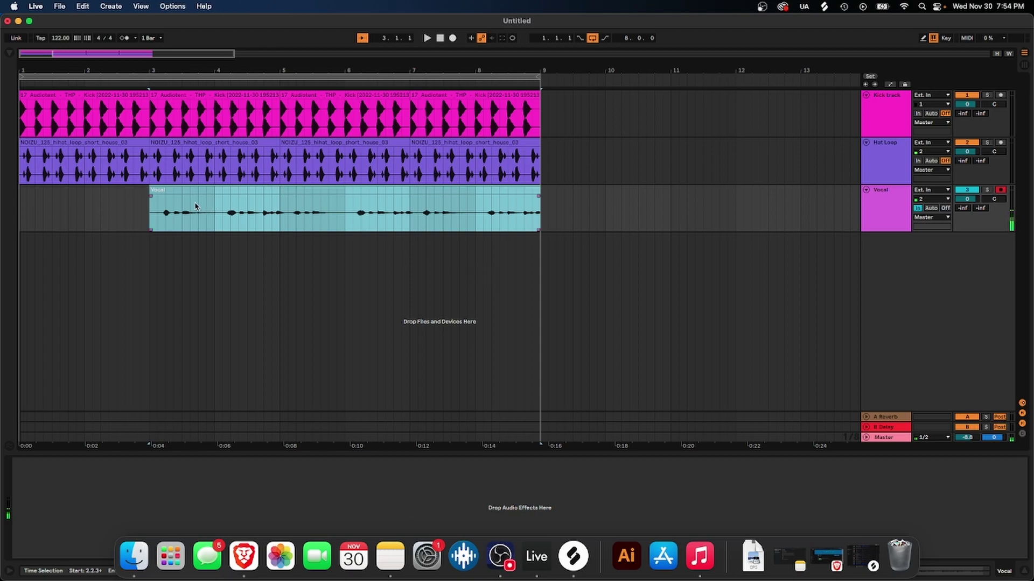
- Set the Vocal track's monitoring to Auto, disarm it and play the recorded clip from bar 3
left_click(932, 209)
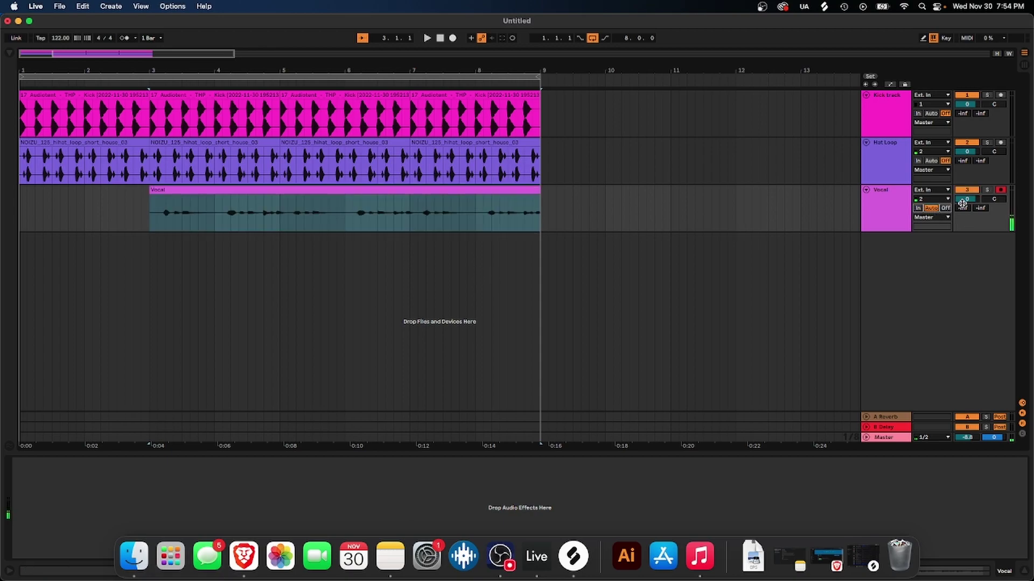
left_click(1000, 190)
left_click(215, 192)
key("space")
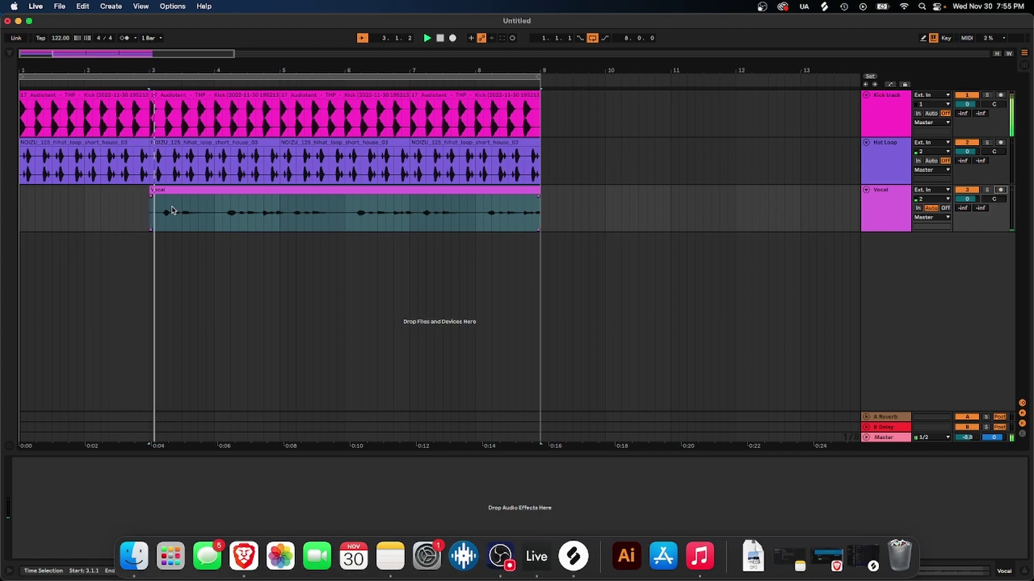
left_click(223, 192)
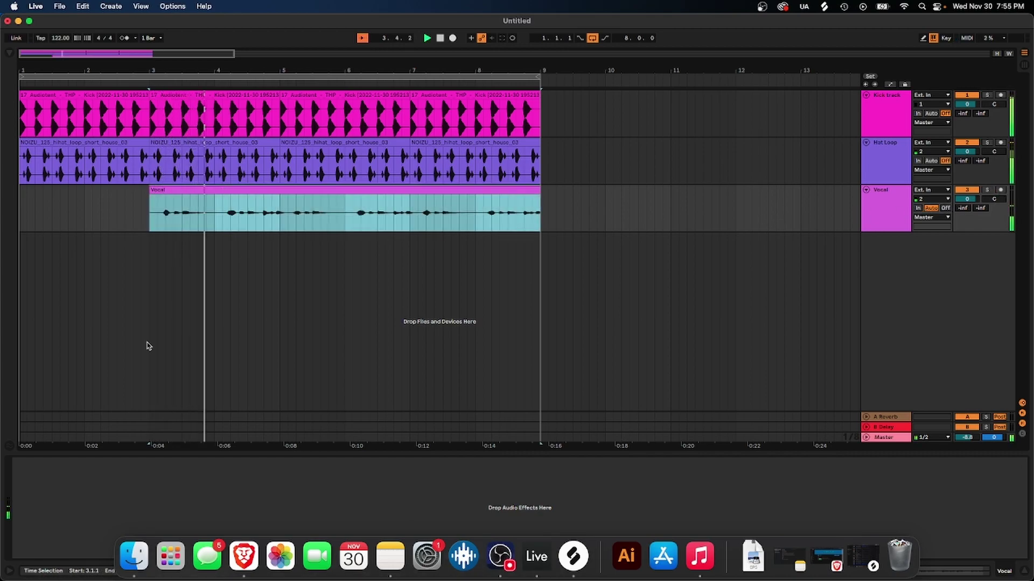
- Raise the vocal clip's gain to about 9.94 dB while auditioning it, and close its clip view
double_click(293, 192)
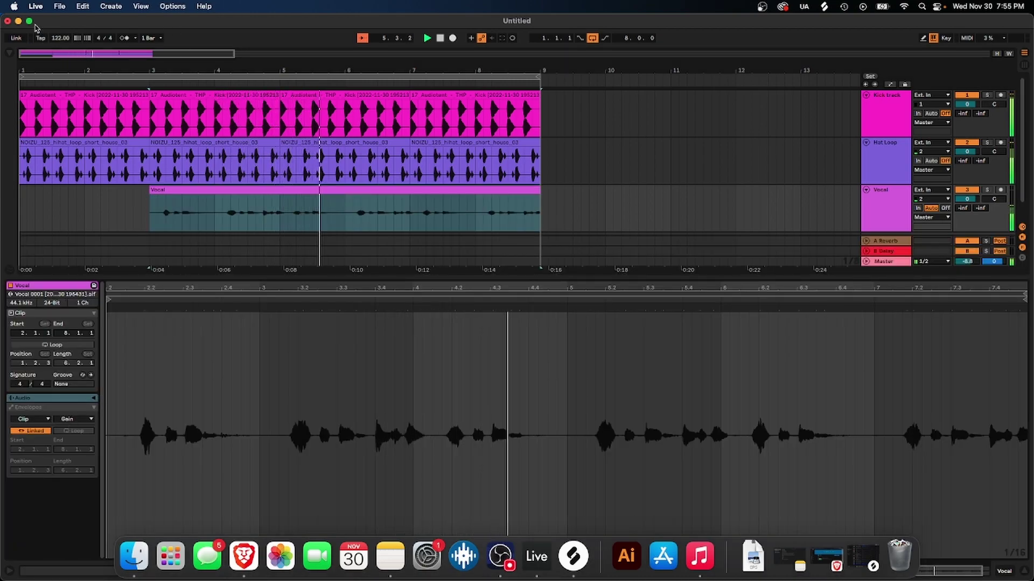
left_click(30, 22)
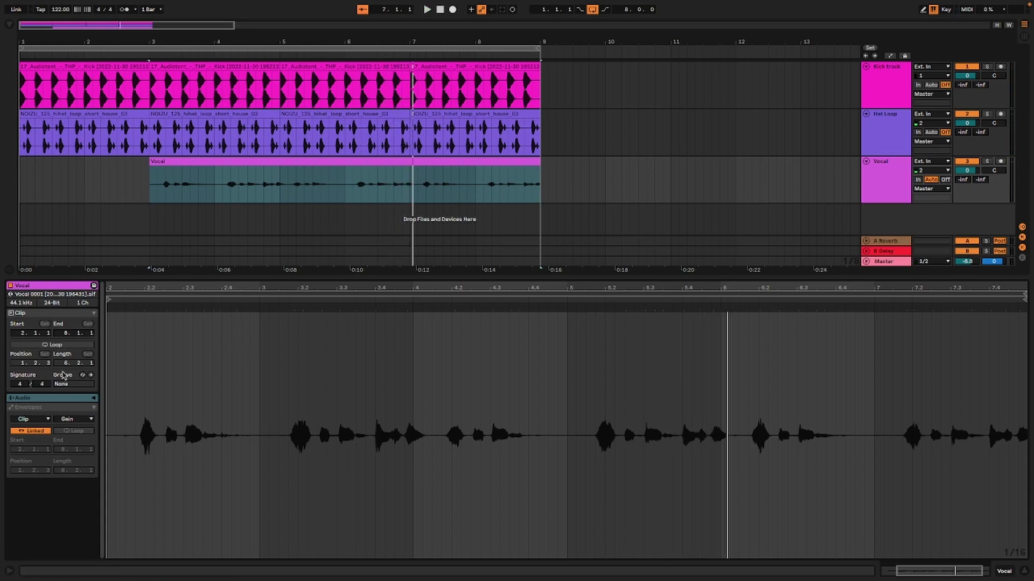
left_click(59, 399)
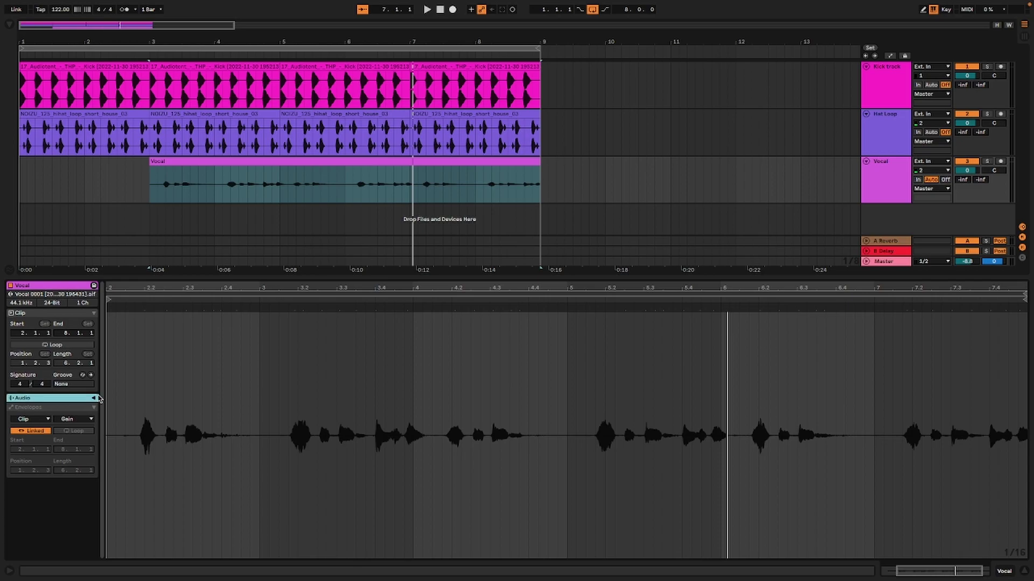
left_click(97, 397)
left_click_drag(86, 432, 84, 423)
key("space")
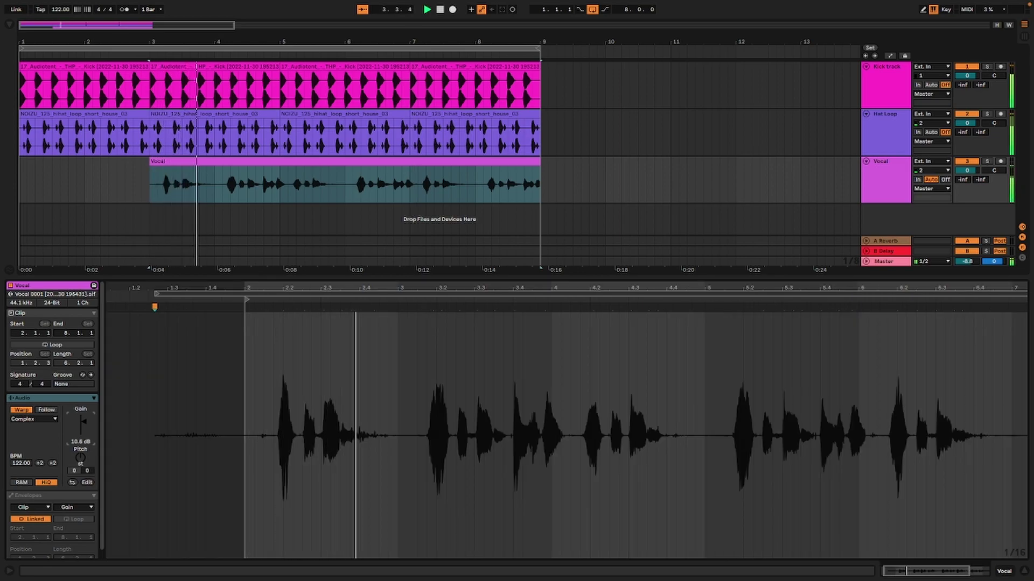
left_click(277, 200)
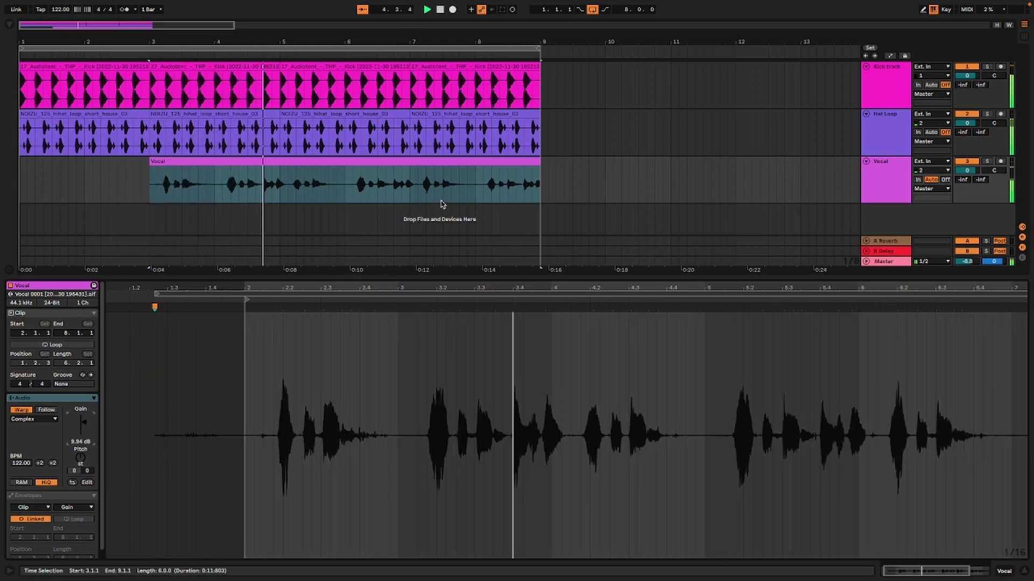
double_click(638, 278)
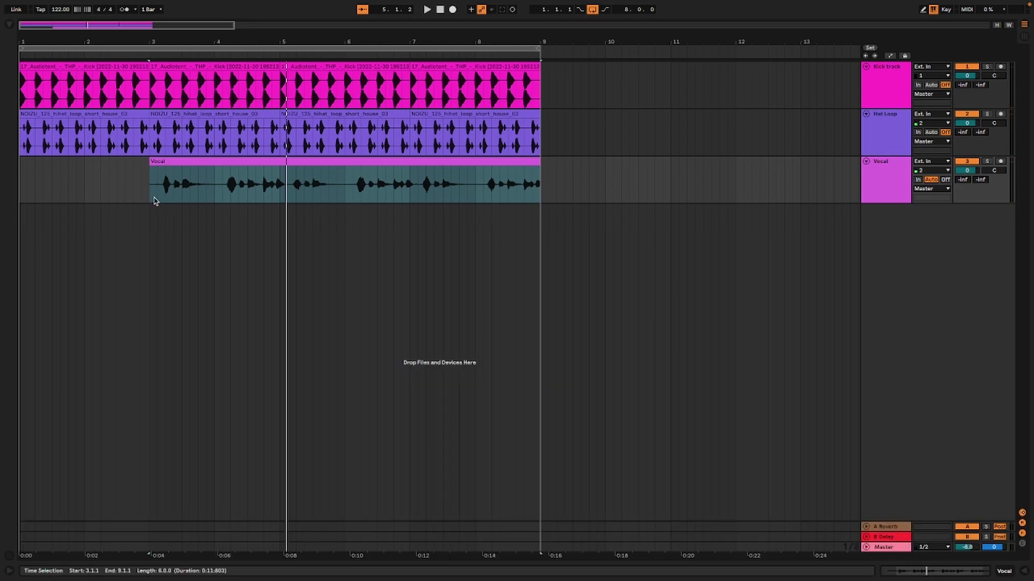
- Add three audio tracks below the Vocal track
left_click(154, 200)
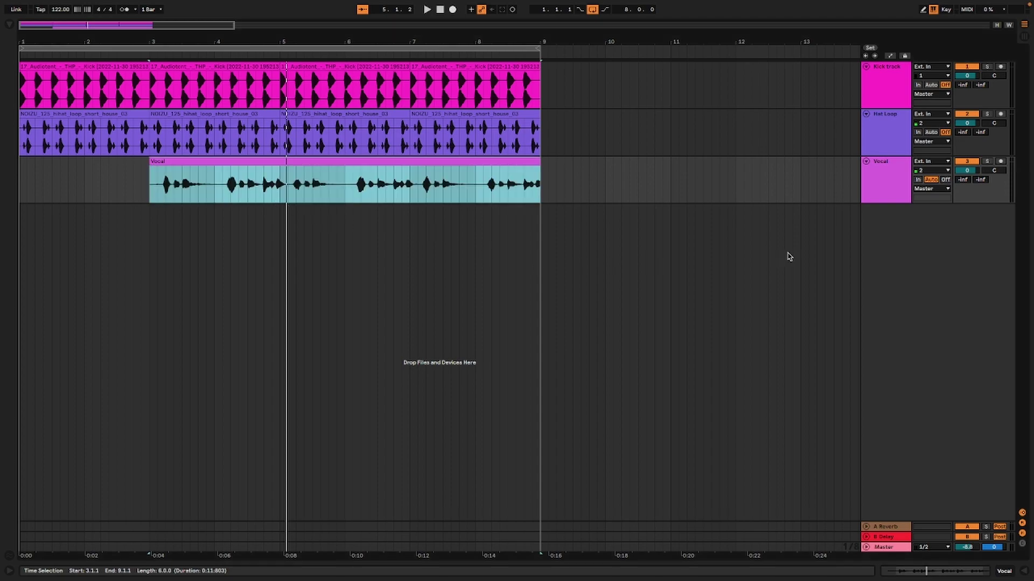
left_click(895, 244)
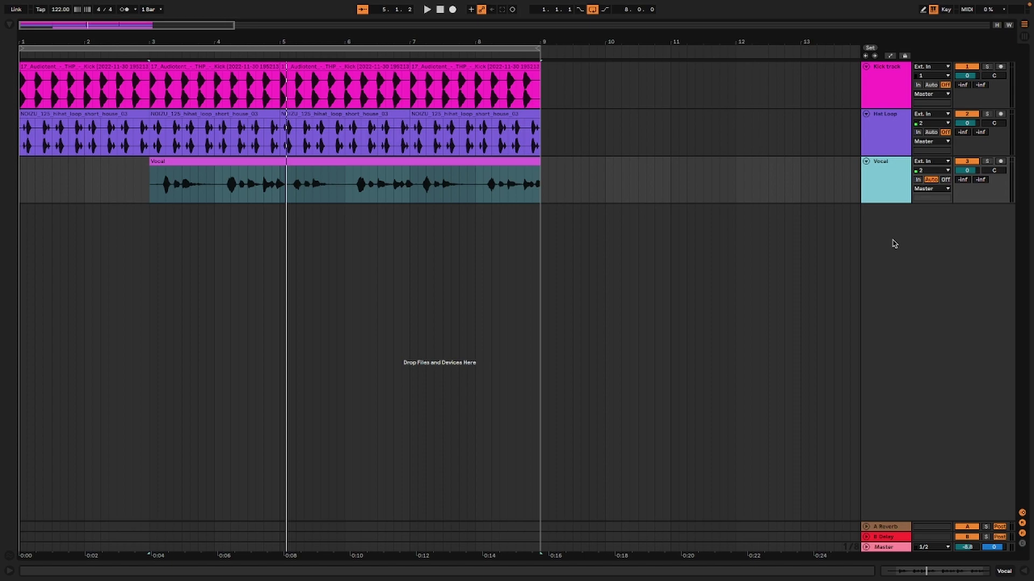
key("ctrl+t")
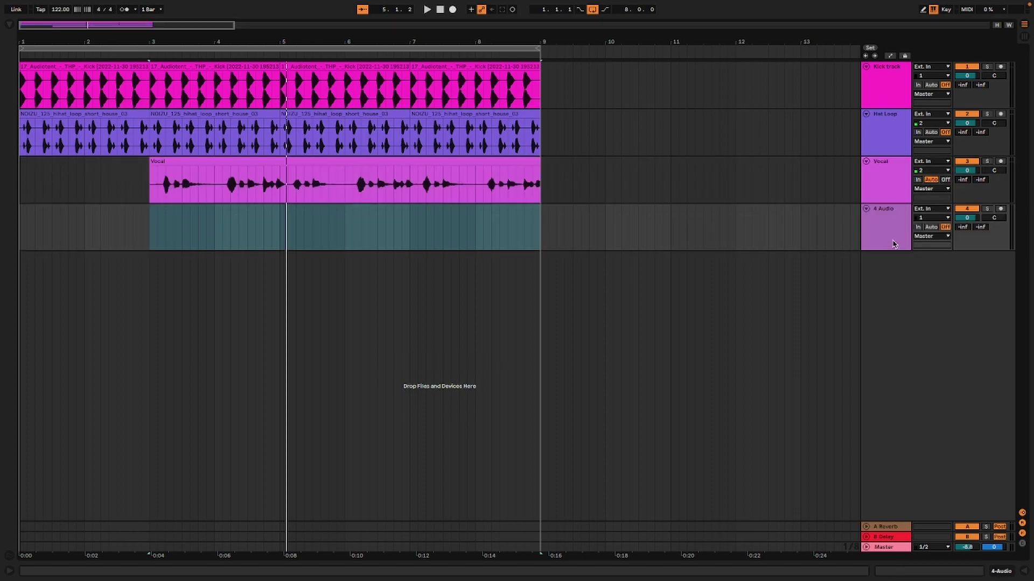
key("ctrl+t")
left_click(884, 226)
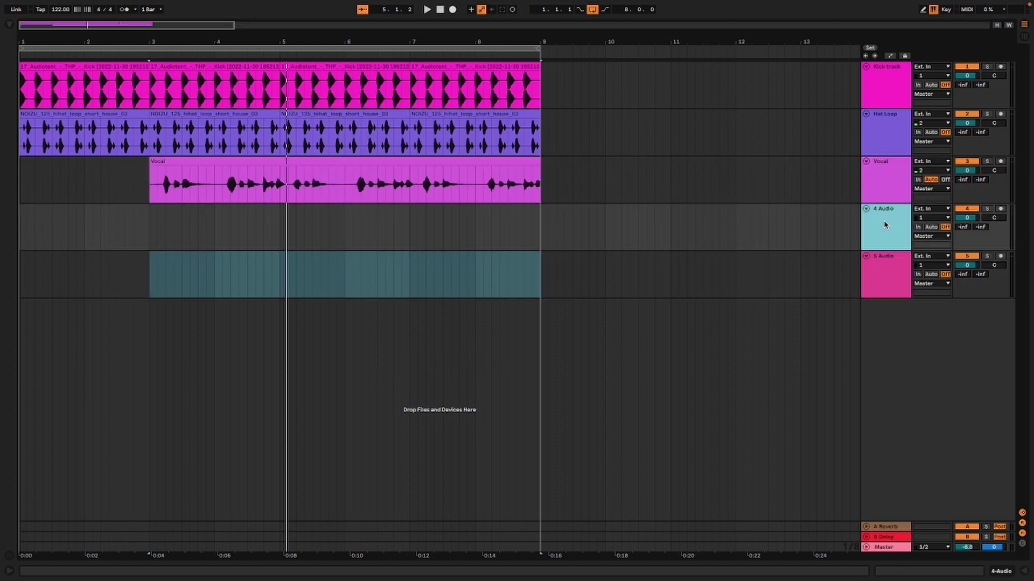
key("ctrl+t")
- Rename the first two new tracks Dub R and Dub L, and delete the spare third track
left_click(885, 225)
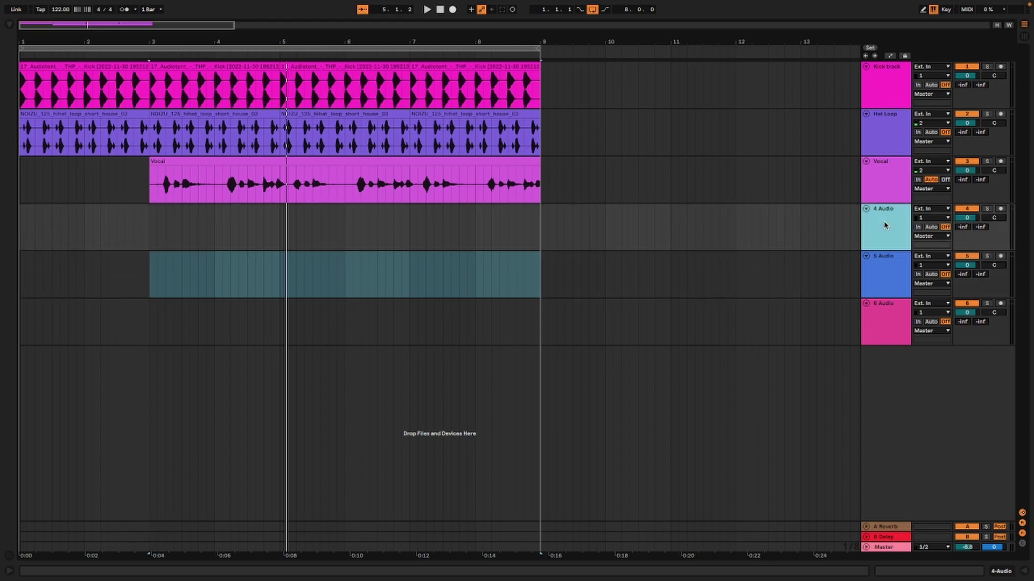
key("ctrl+r")
type("Dub R")
key("Tab")
type("D")
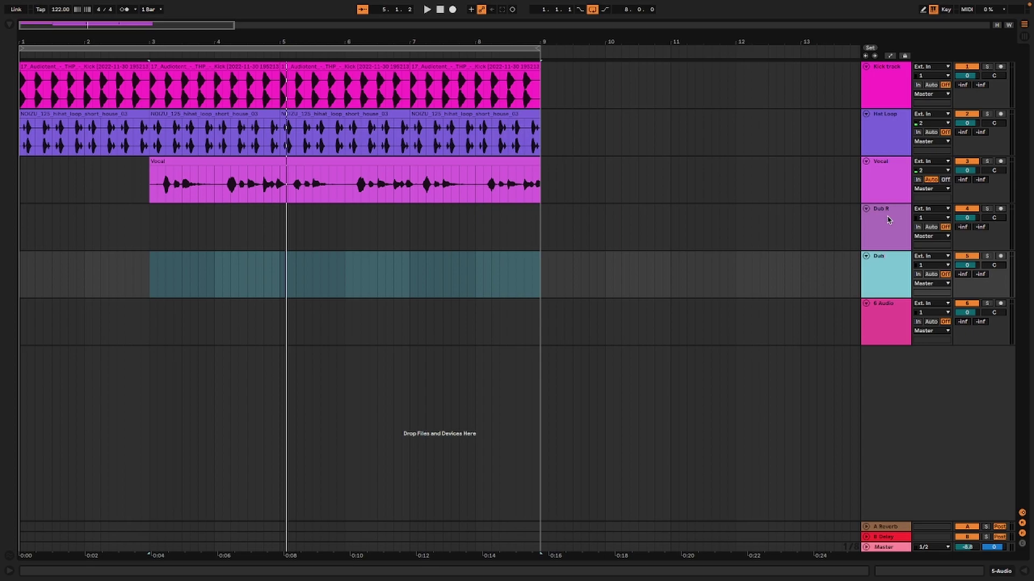
type("ub L")
left_click(900, 311)
key("Delete")
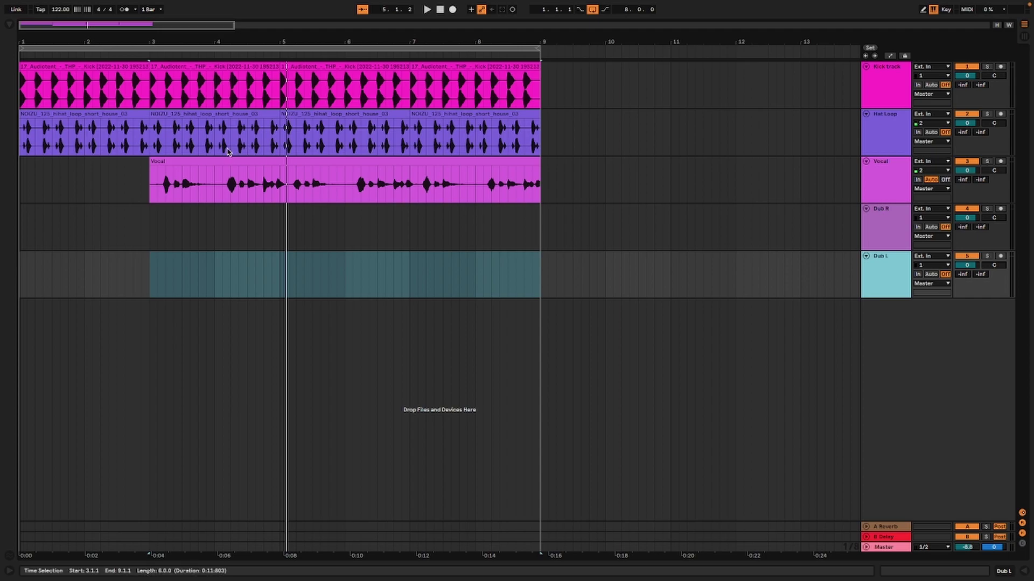
- Audition the vocal from bar 3 and split its clip at 5.1.3, before the second take
left_click(154, 188)
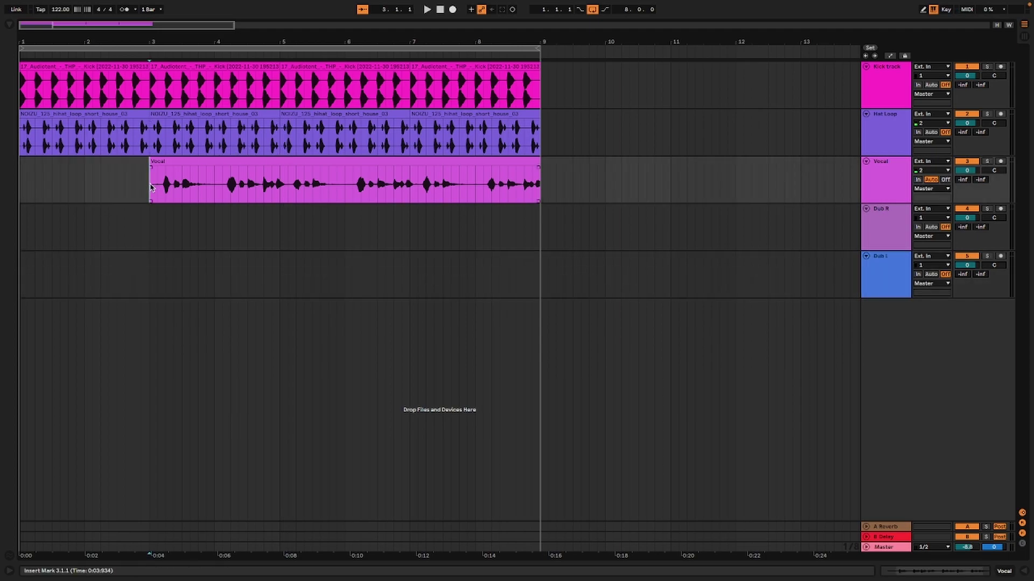
key("space")
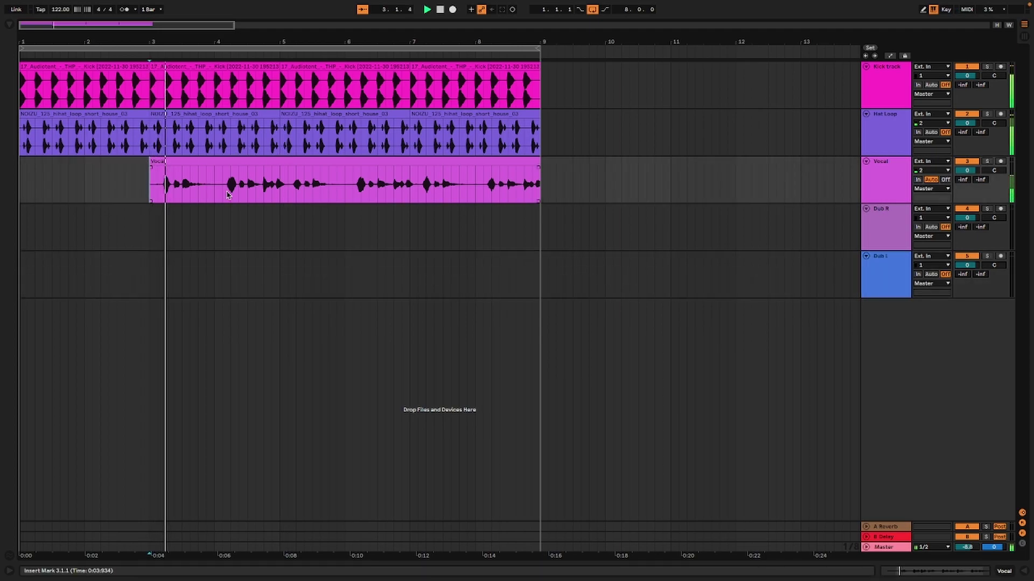
left_click(295, 185)
key("space")
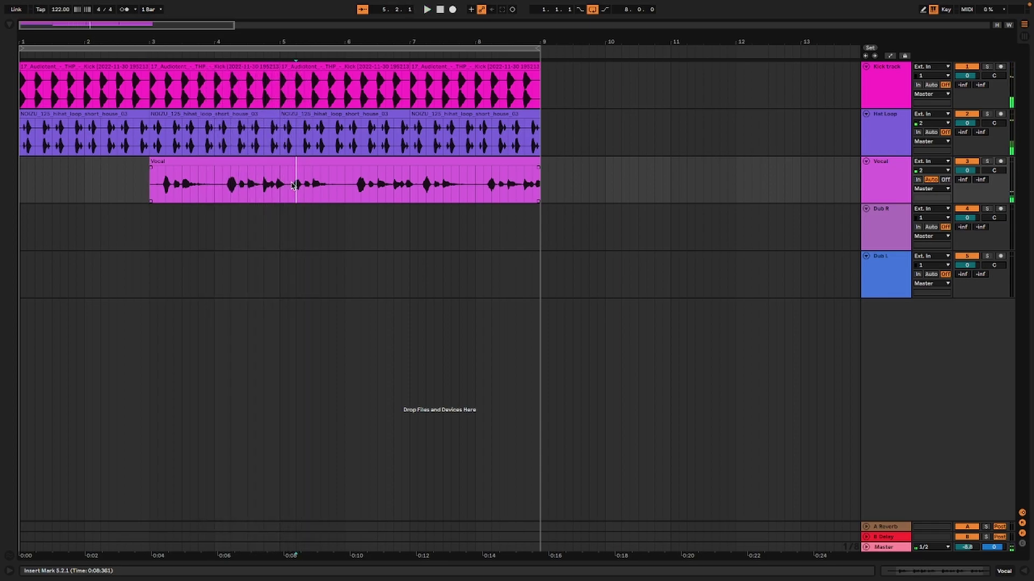
left_click(289, 186)
key("ctrl+e")
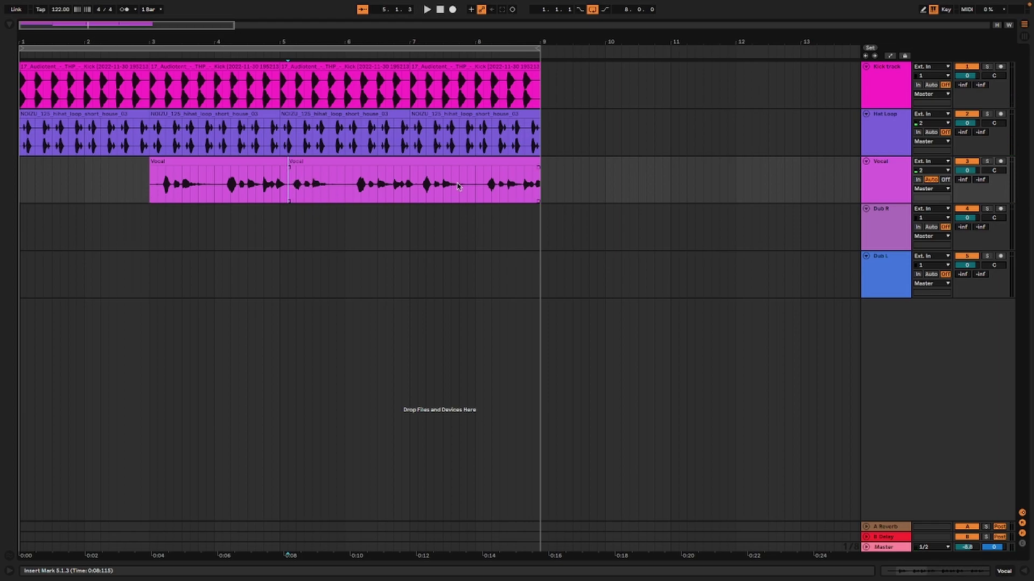
- Split the remaining vocal clip at 7.1.3, before the third take
left_click(418, 188)
key("space")
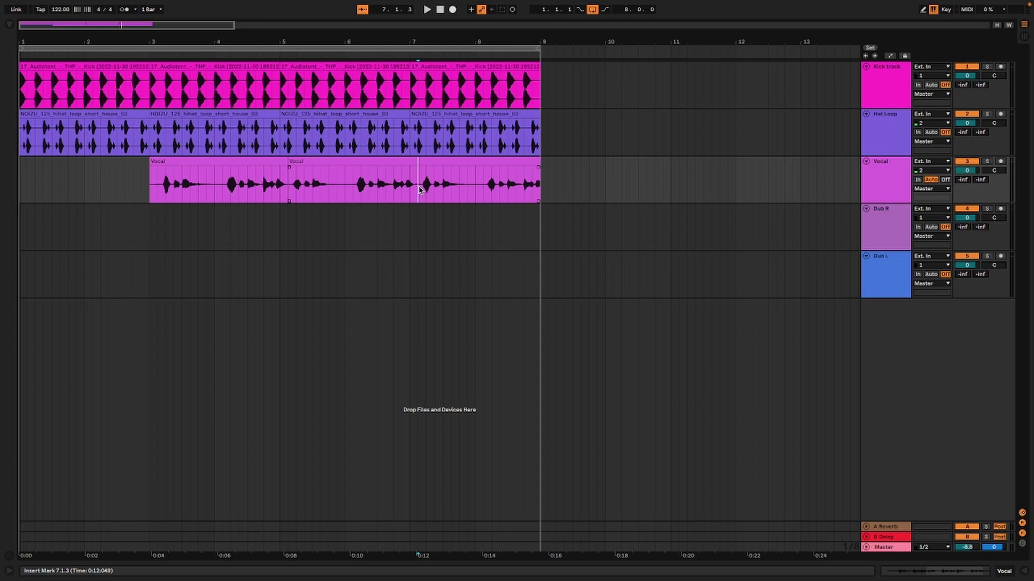
key("ctrl+e")
mouse_move(155, 2)
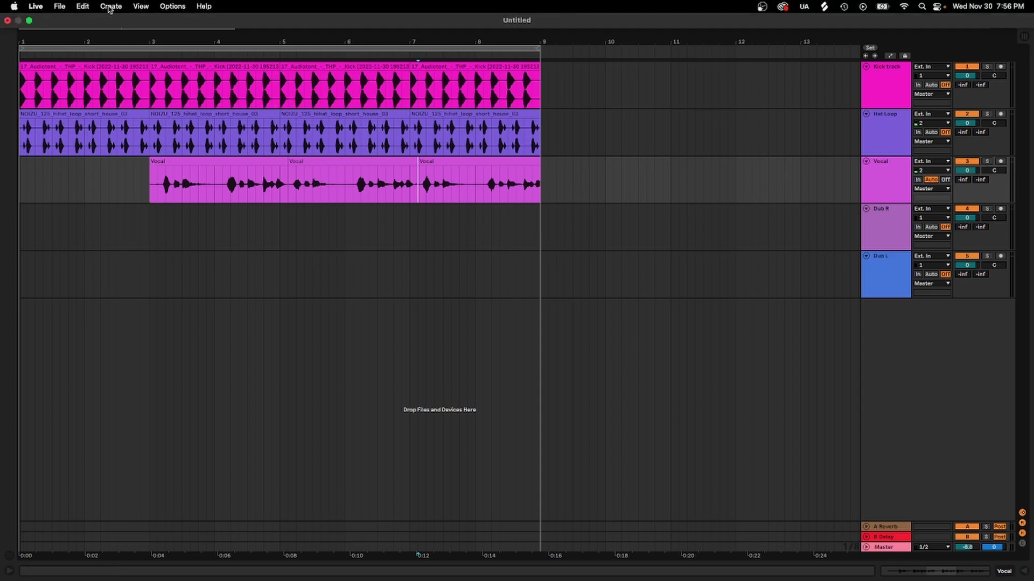
left_click(84, 7)
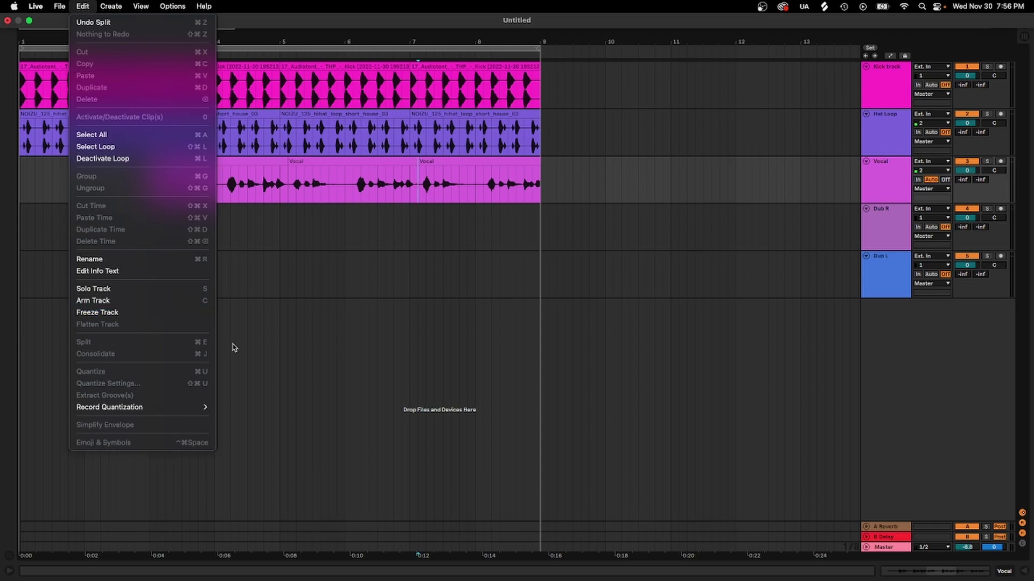
left_click(316, 376)
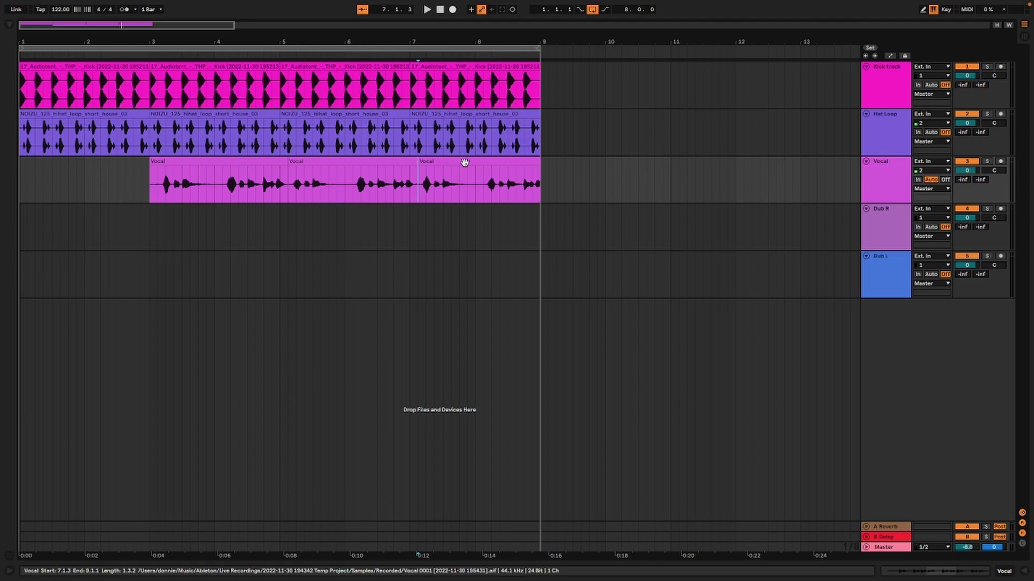
- Move the third vocal take to the Dub R track and the second to Dub L, both starting at 3.1.3
left_click_drag(461, 163, 208, 230)
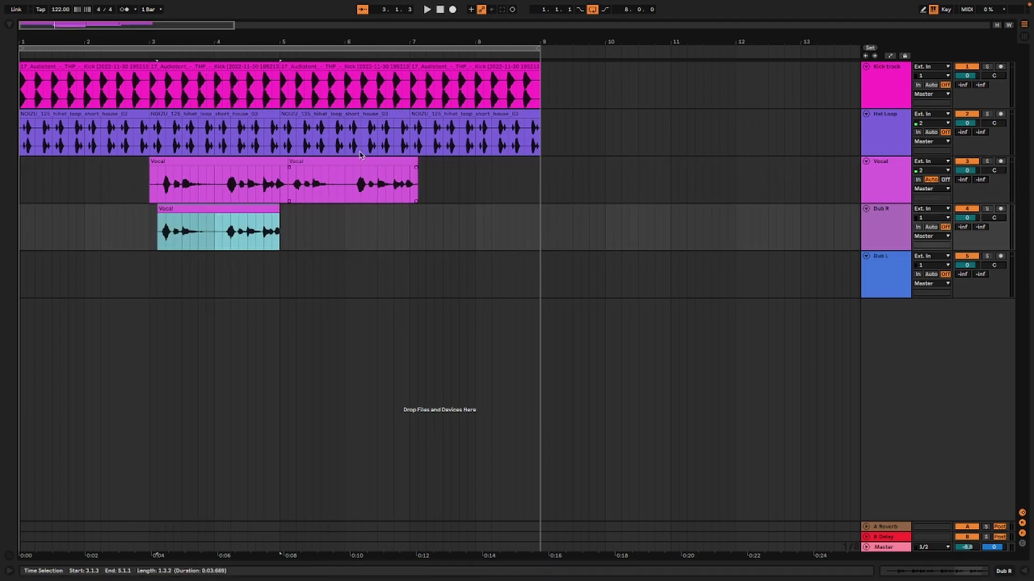
left_click_drag(359, 162, 230, 279)
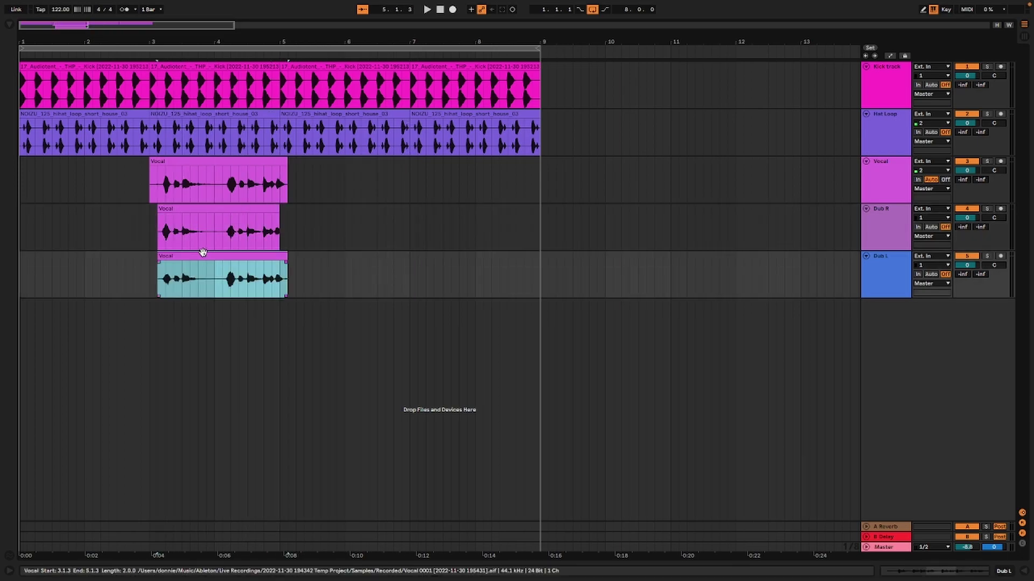
left_click(221, 210)
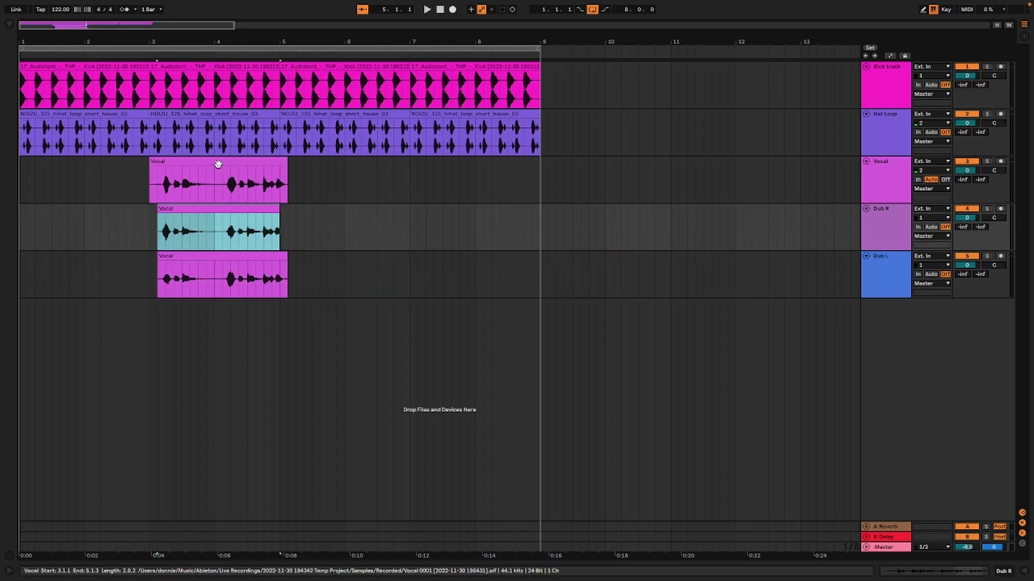
- Pan the Dub R track to 44R and the Dub L track to 43L
left_click(218, 164)
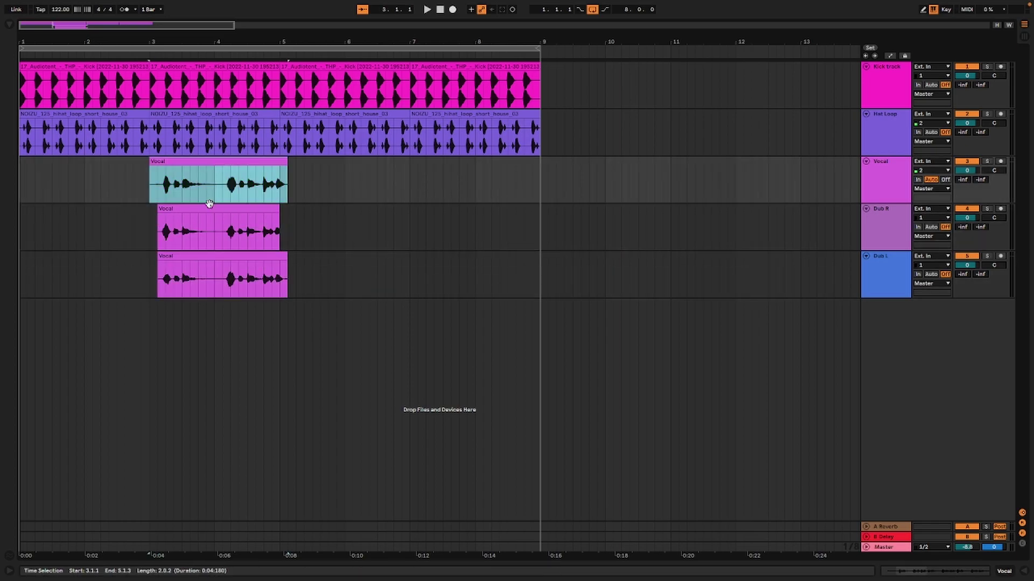
left_click(207, 209)
left_click(211, 256)
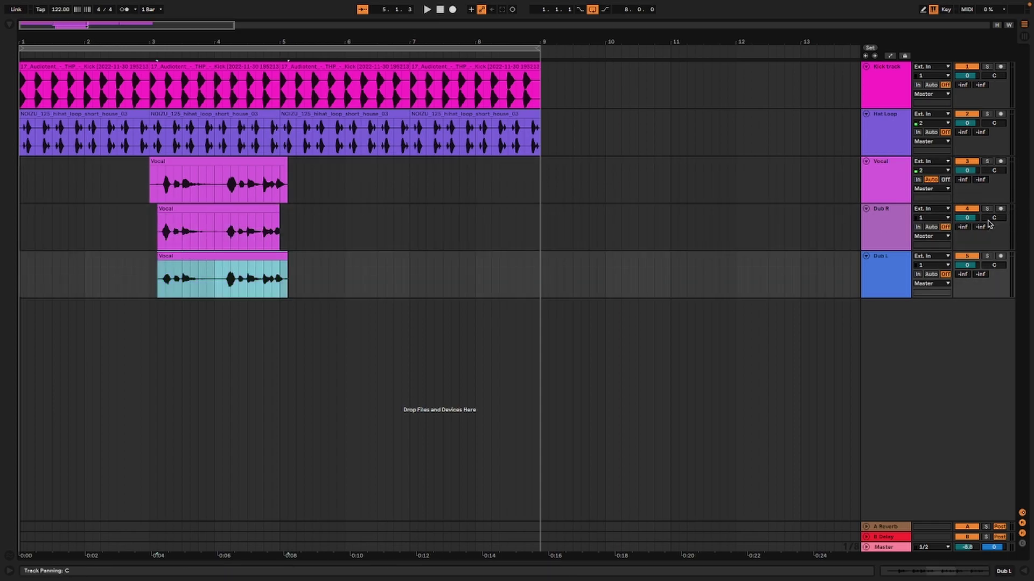
left_click_drag(995, 220, 995, 215)
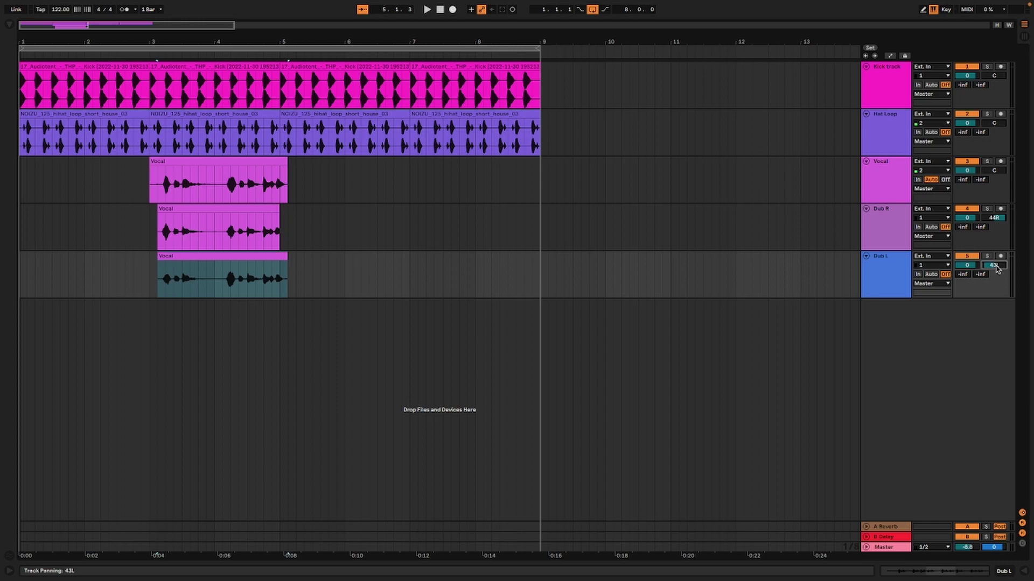
left_click(198, 210)
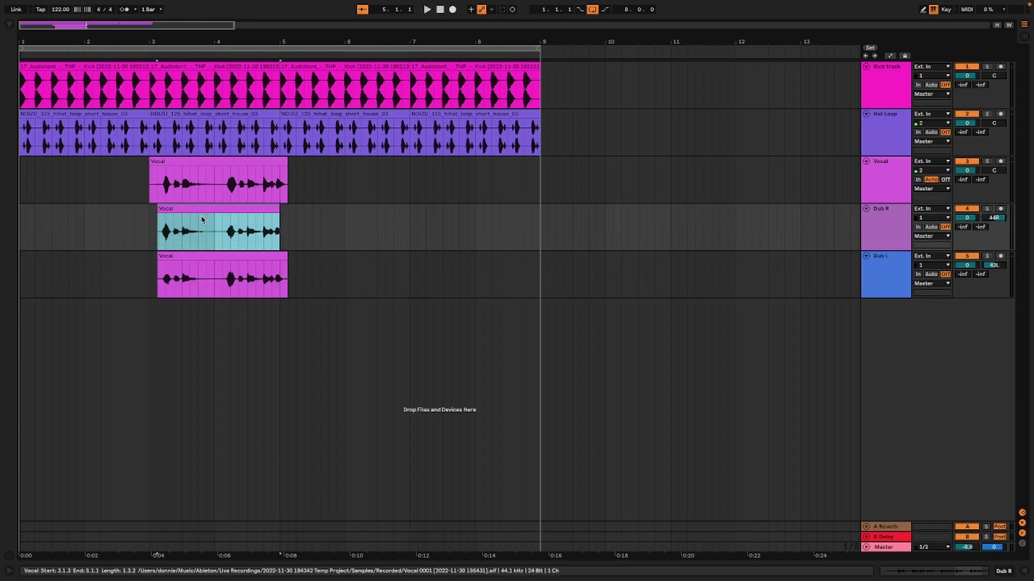
left_click(223, 256)
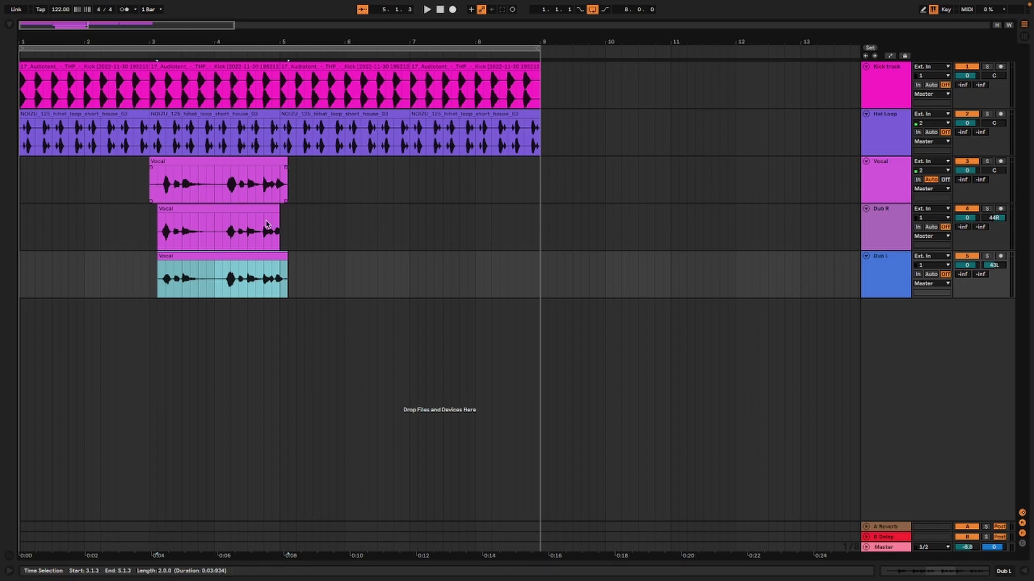
- Group the Vocal, Dub R and Dub L tracks together
left_click(887, 152)
left_click(889, 169)
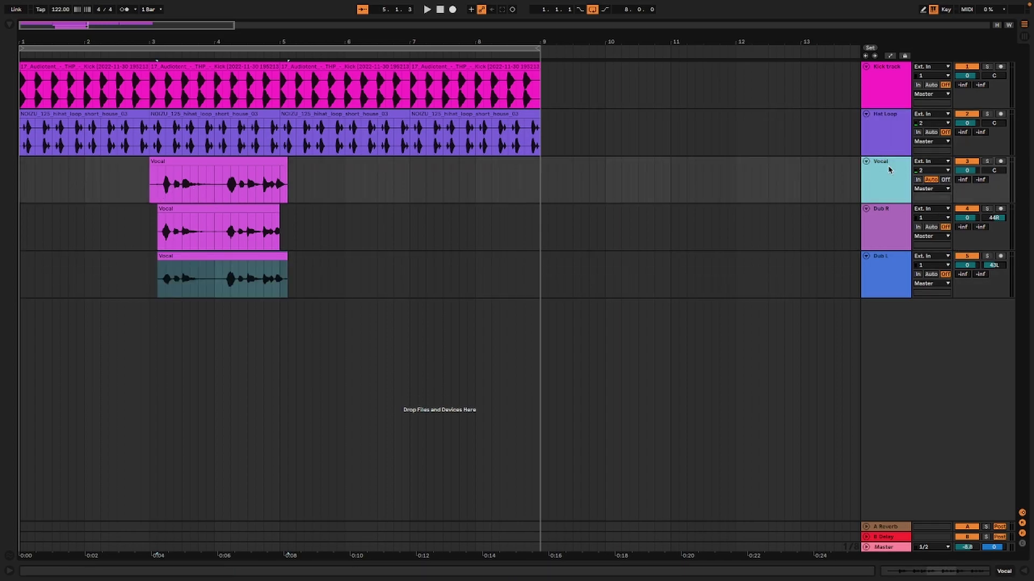
left_click(891, 269, "shift")
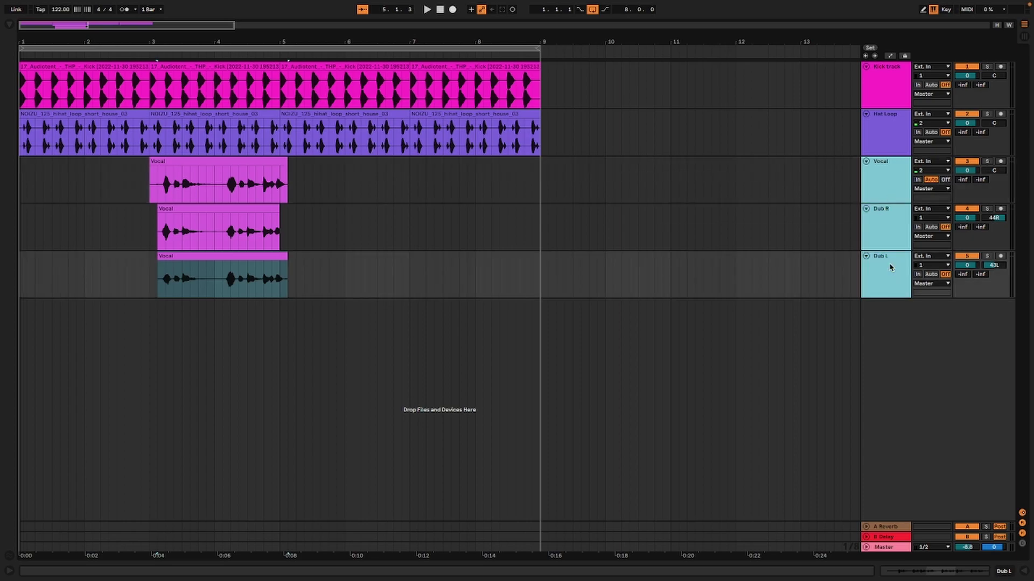
key("ctrl+g")
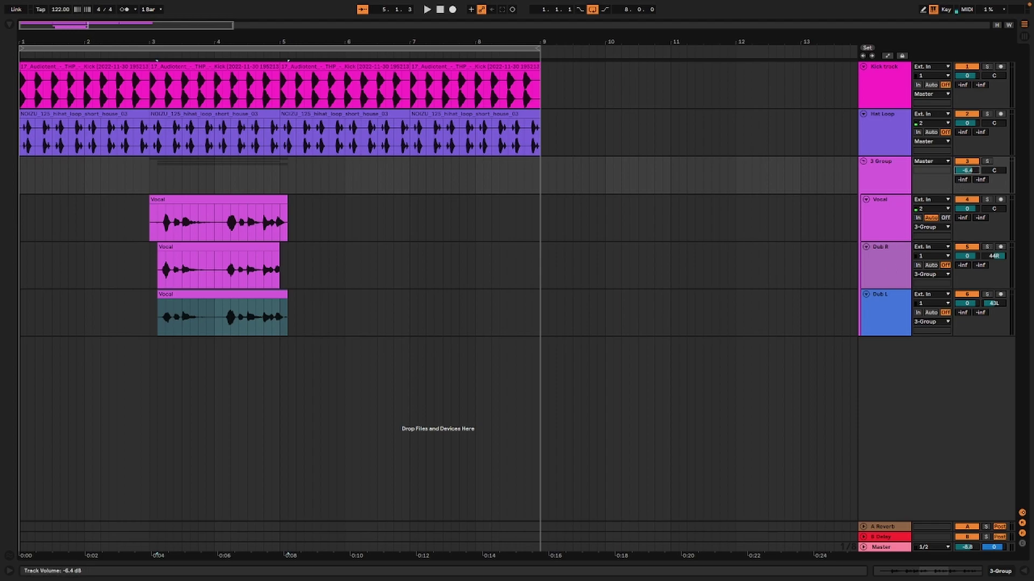
- Balance the vocal group against the drums during playback, setting the group's volume to -0.6 dB
key("space")
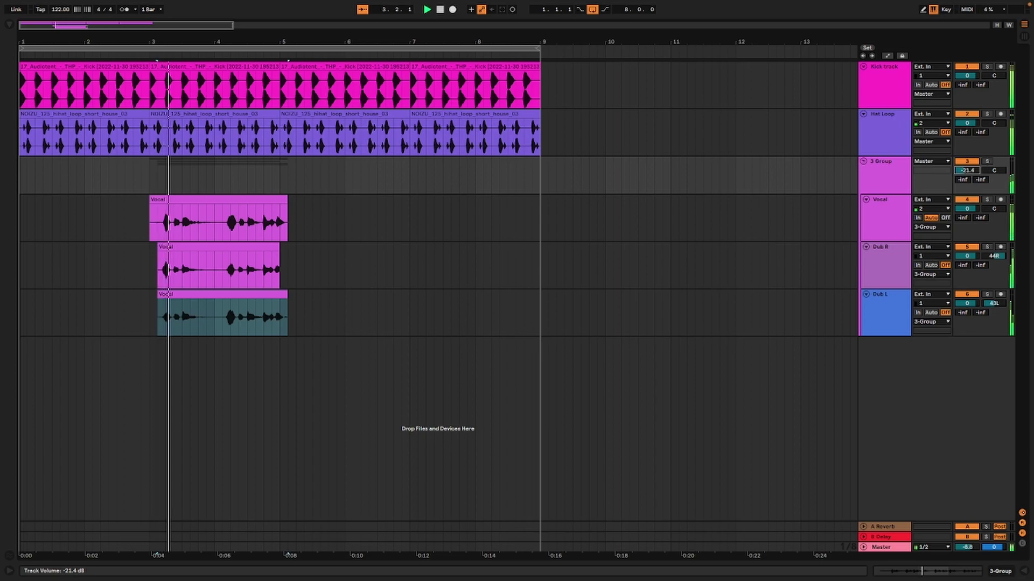
left_click_drag(967, 171, 967, 156)
key("space")
key("space")
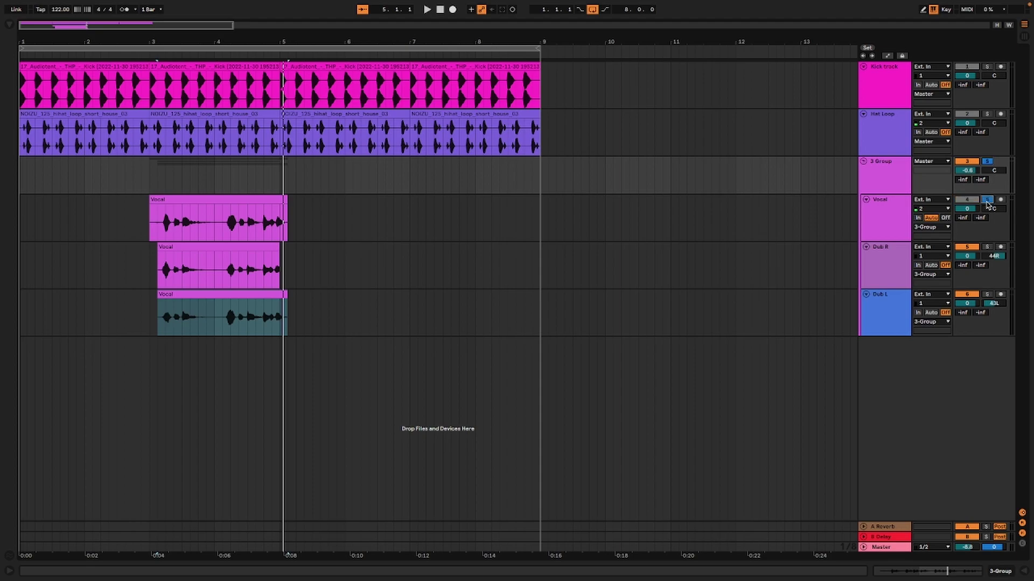
- Compare the full vocal group with the lead Vocal track alone by soloing them, and finish with all solos off
key("space")
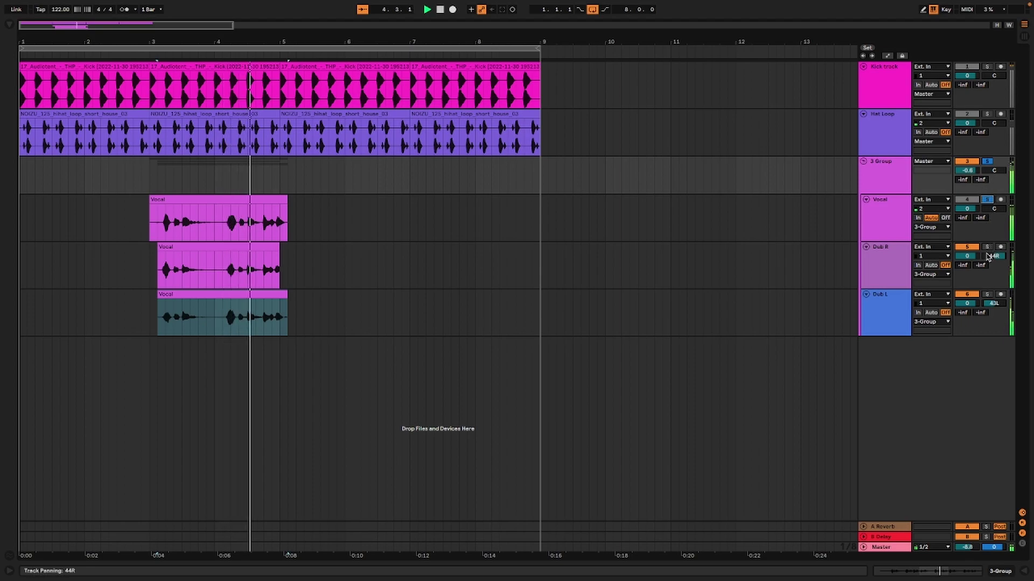
left_click(987, 161)
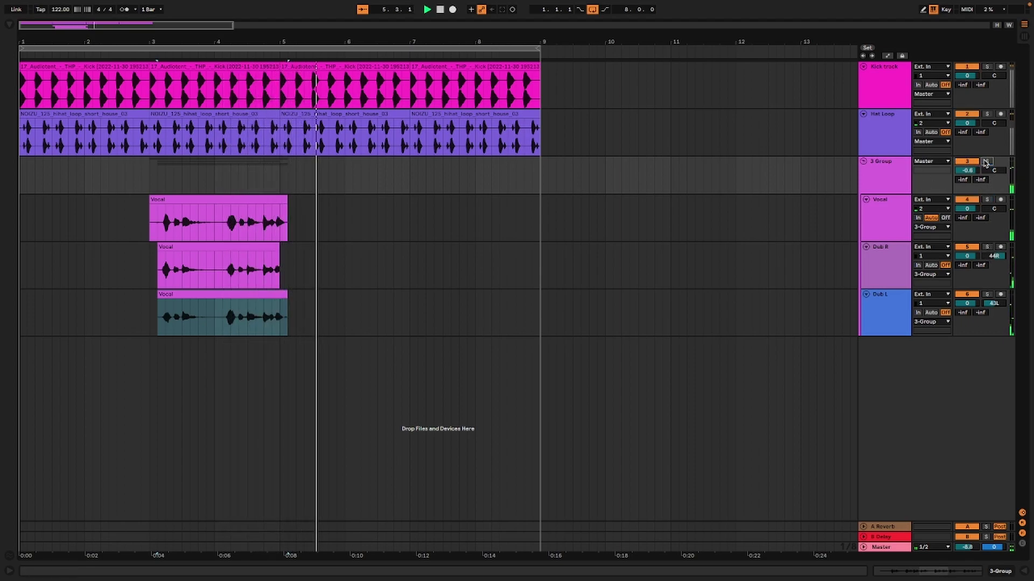
left_click(987, 199)
key("space")
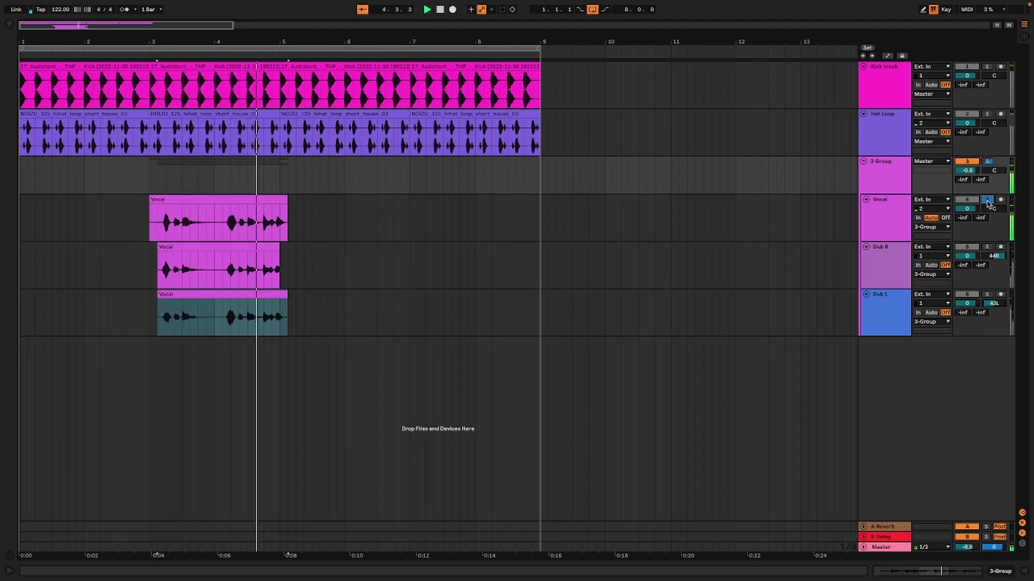
left_click(987, 200)
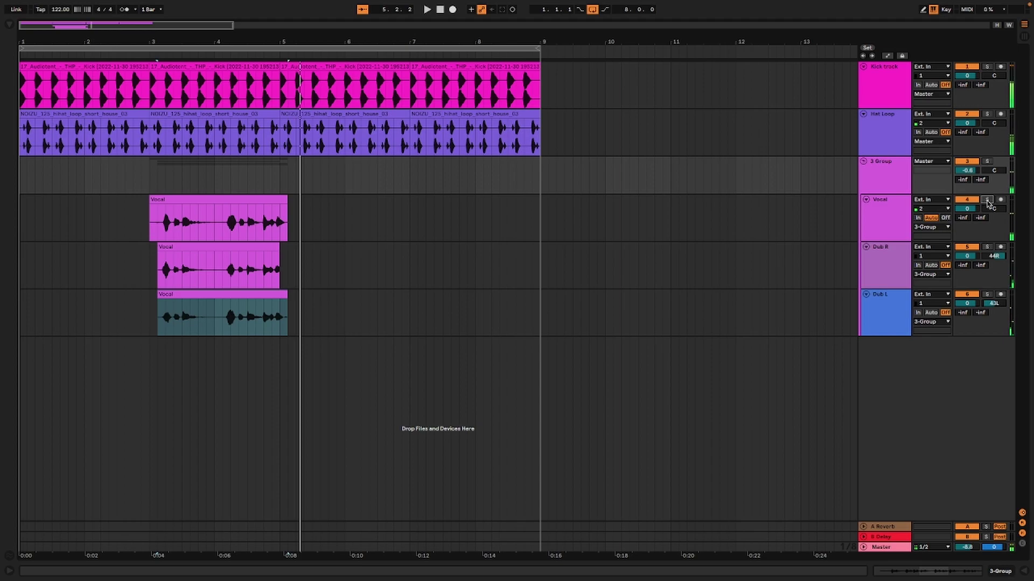
left_click(987, 161)
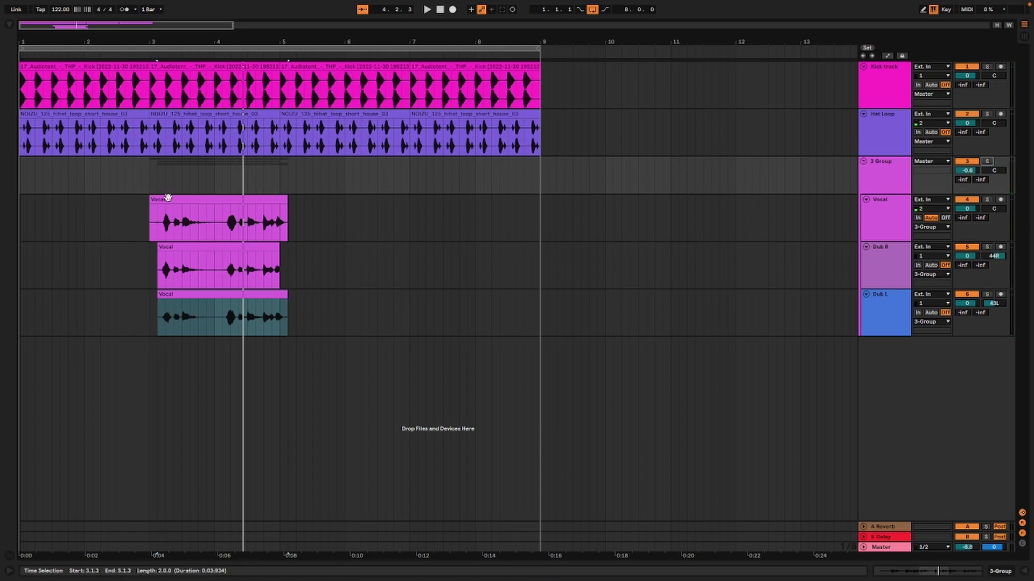
- Consolidate the range from 3.1.1 to 6.1.1 on the Vocal, Dub R and Dub L tracks into three-bar clips
left_click(189, 200)
left_click_drag(151, 218, 343, 334)
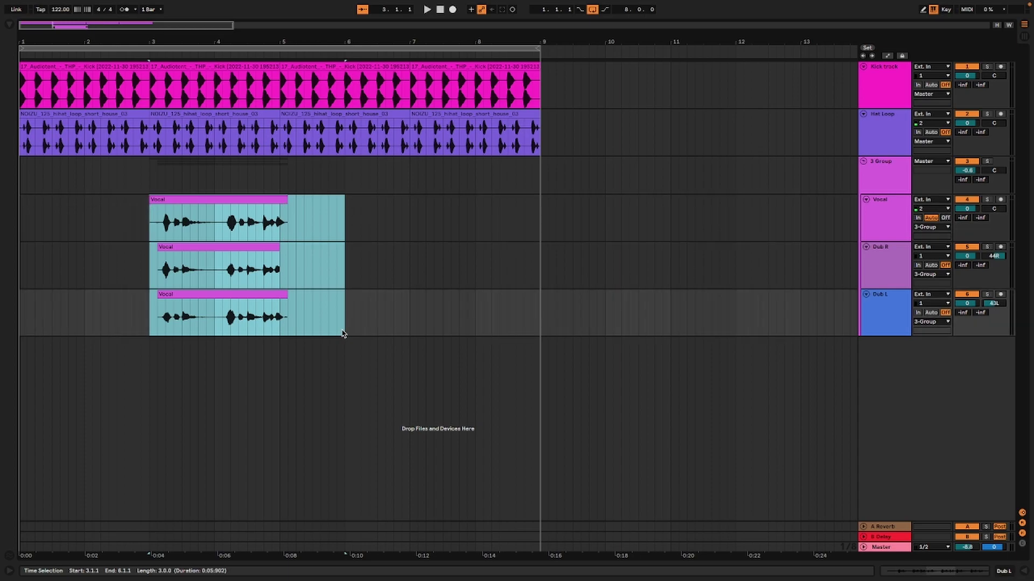
key("ctrl+j")
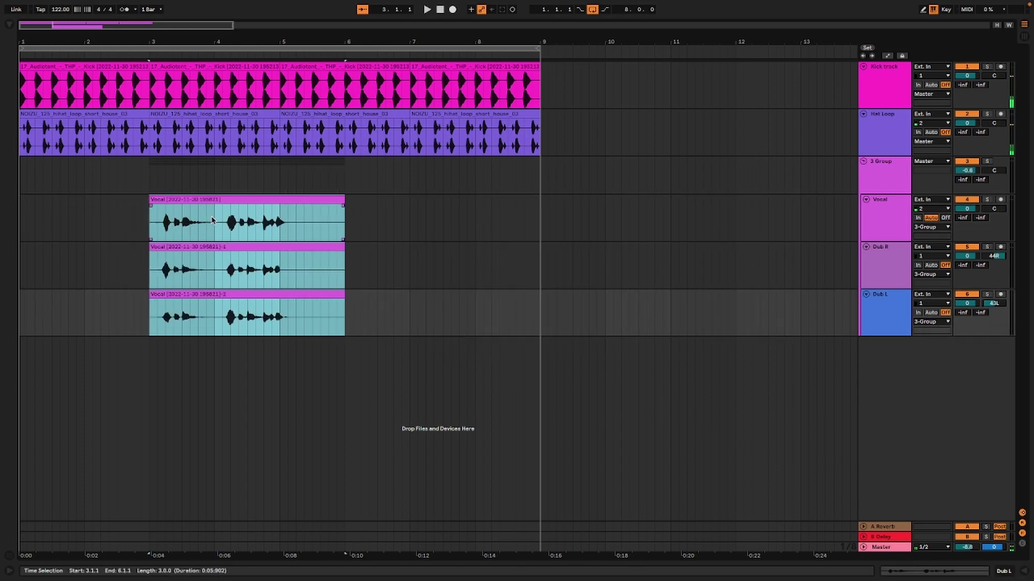
- Move the three consolidated vocal clips to start at 1.1.1 and play the arrangement
key("Left")
key("Left")
key("Left")
key("Left")
key("Left")
key("Left")
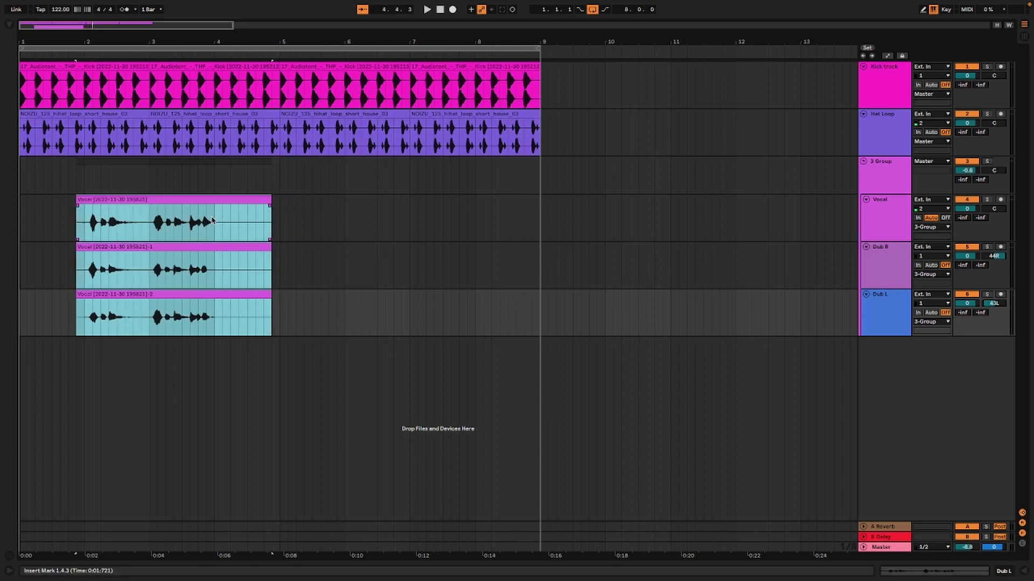
key("Left")
key("Left")
key("space")
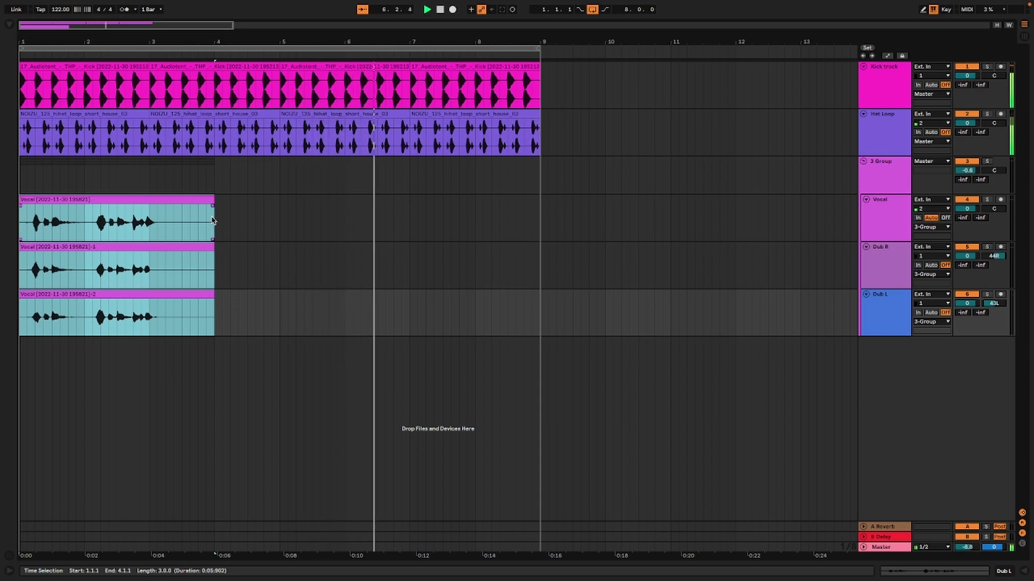
- Duplicate the three vocal clips and place the copies at 5.1.1
key("ctrl+d")
key("Right")
key("Right")
key("Right")
key("Right")
key("Right")
key("Right")
key("Right")
key("Right")
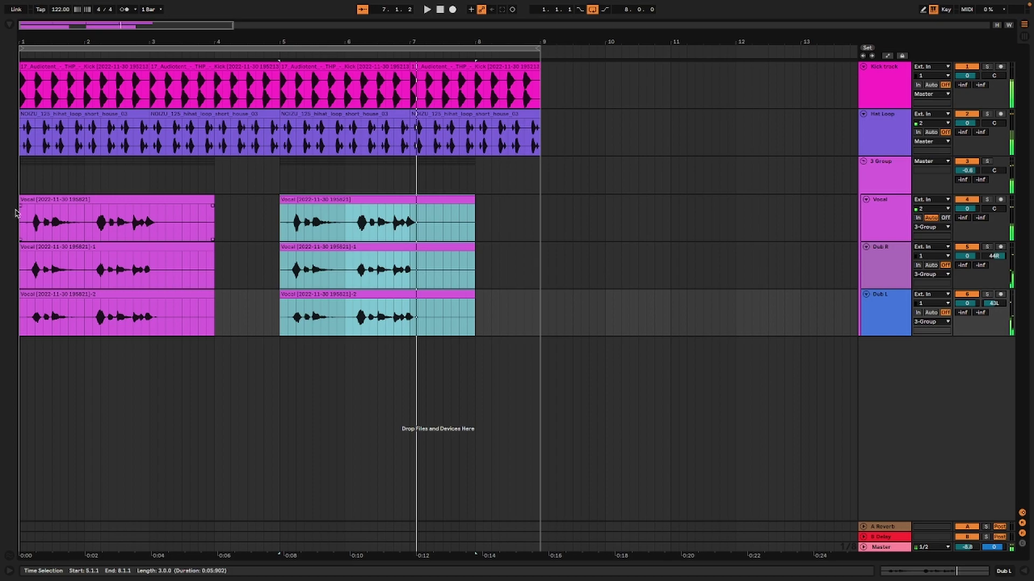
- Set the three vocal clips at bar 1 to Complex Pro warping, transpose them to -8 semitones and audition them
left_click(116, 199)
key("space")
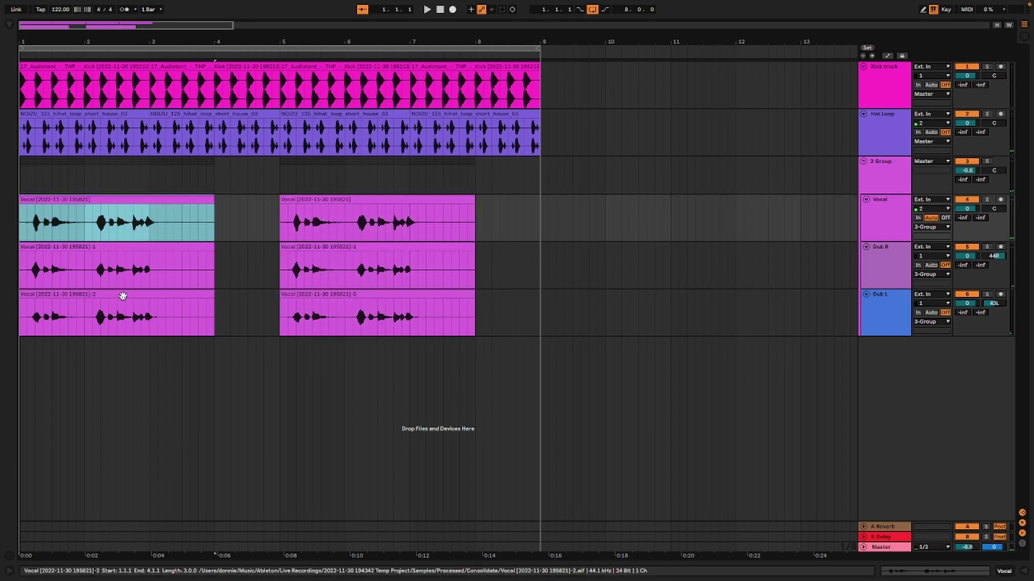
left_click(123, 296, "shift")
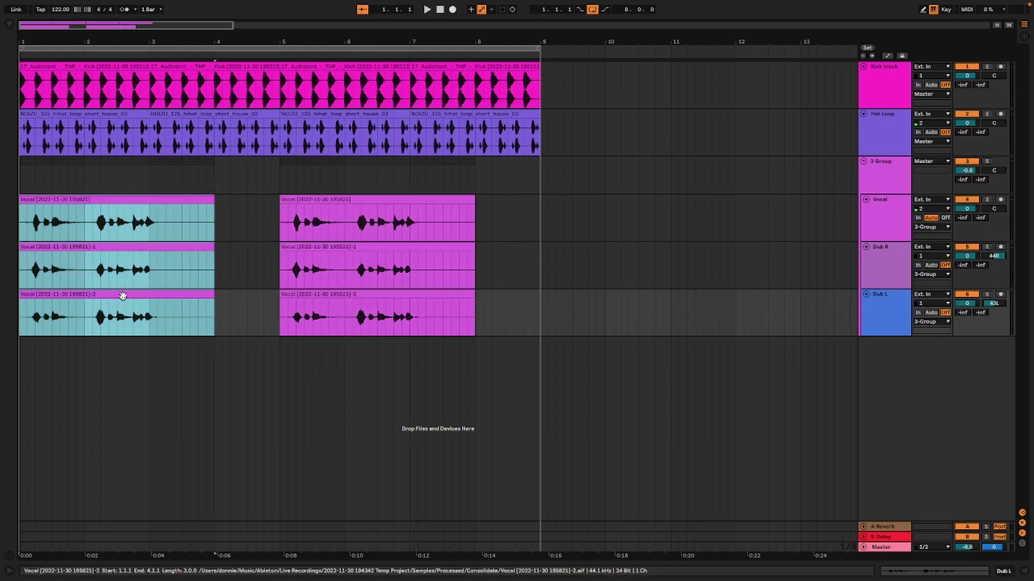
double_click(123, 295)
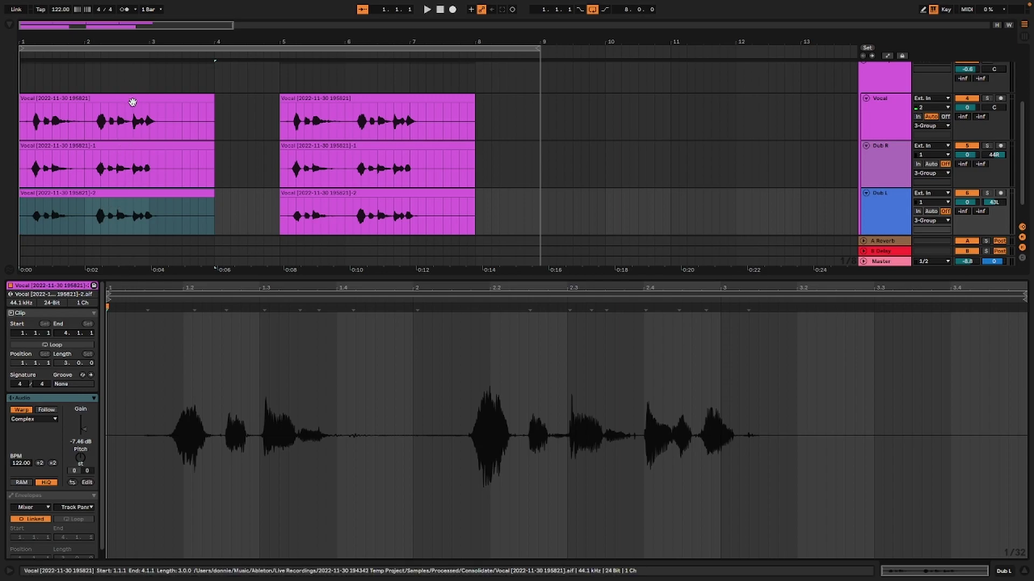
left_click(147, 99, "shift")
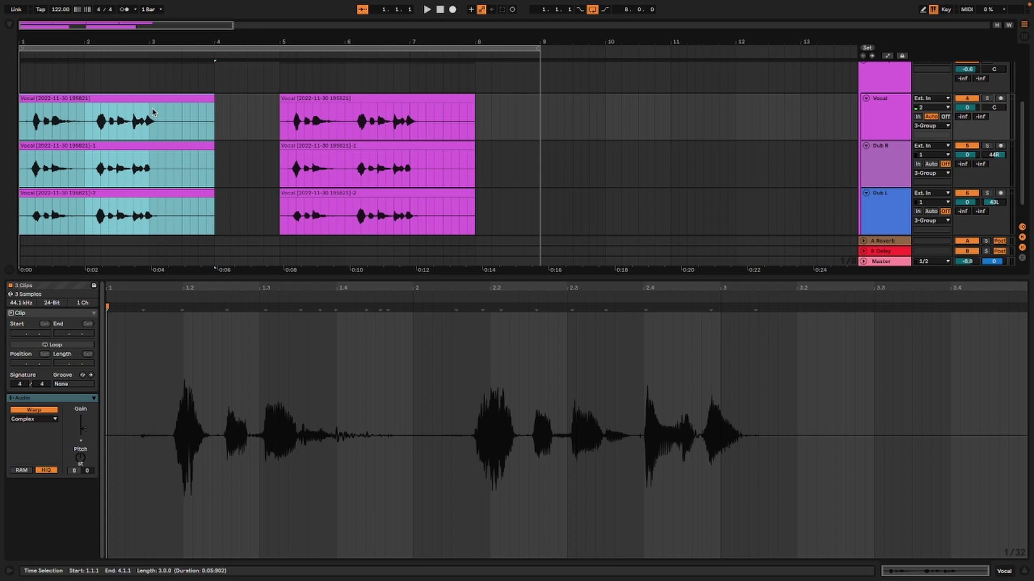
left_click(156, 193)
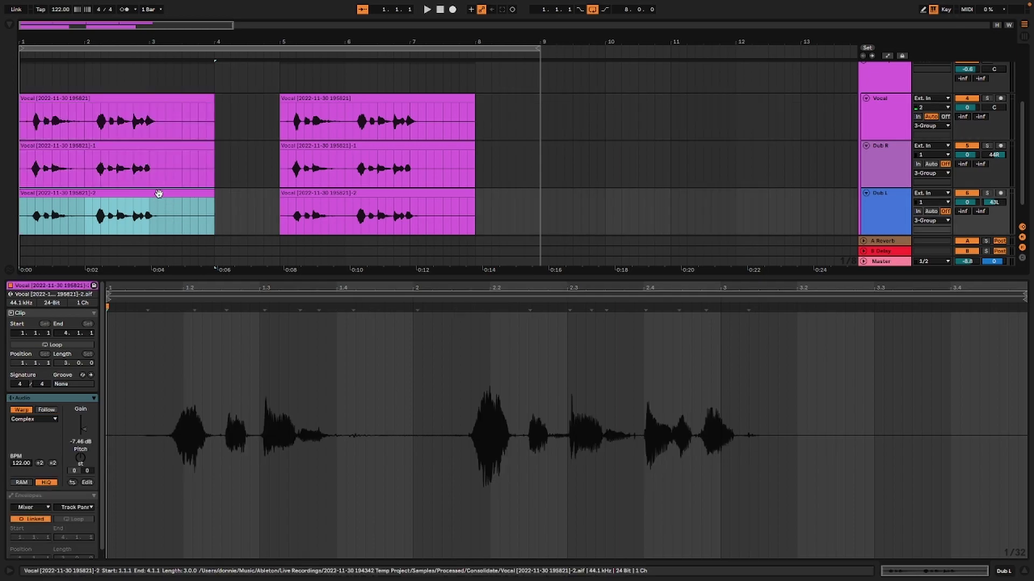
left_click(143, 99, "shift")
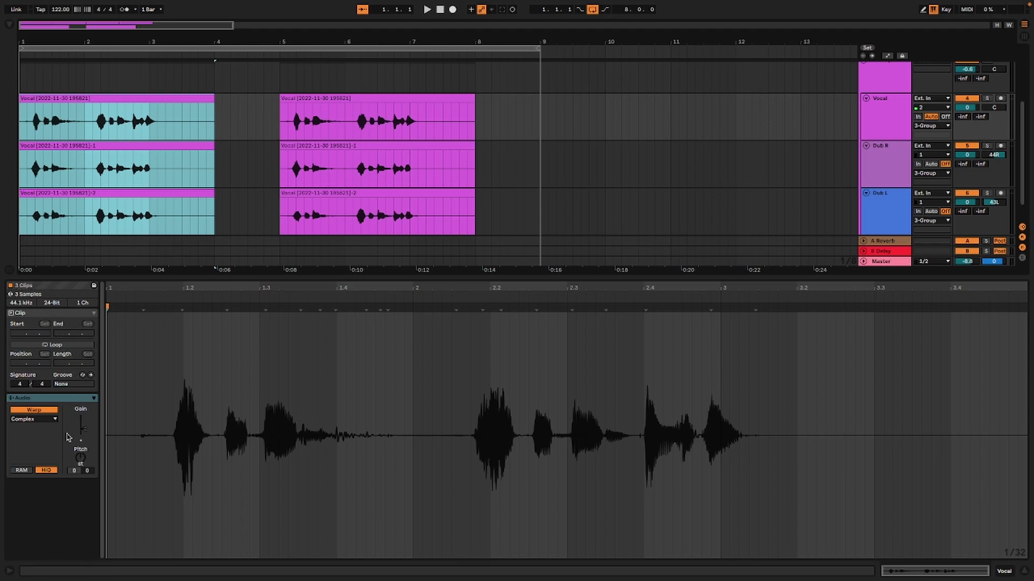
left_click(51, 420)
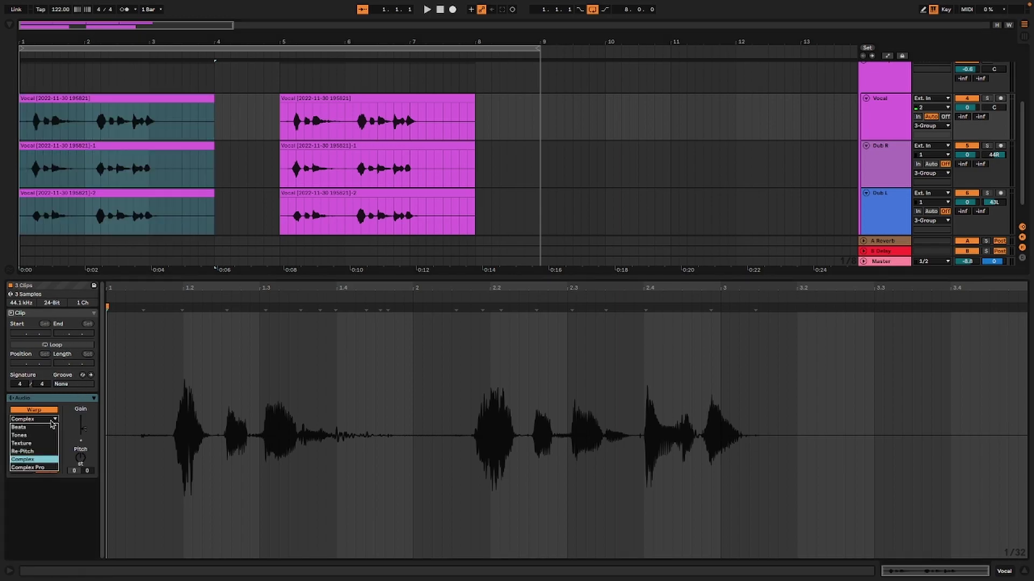
left_click(33, 466)
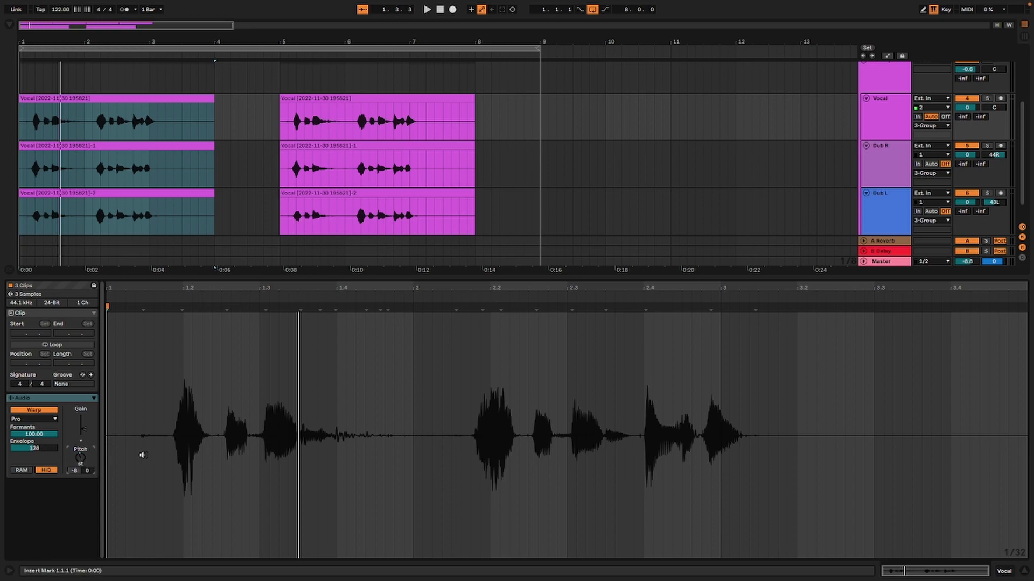
key("space")
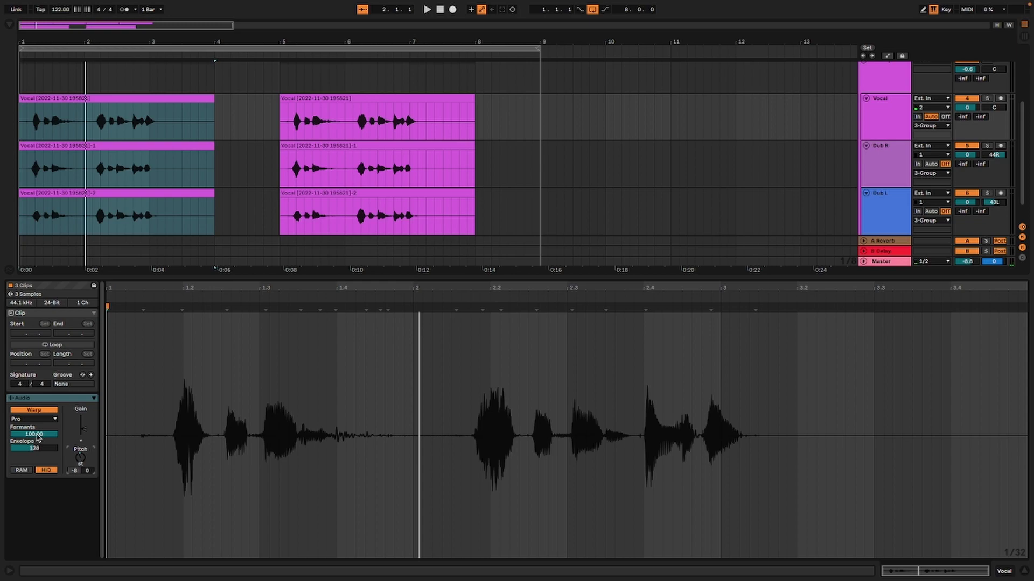
key("space")
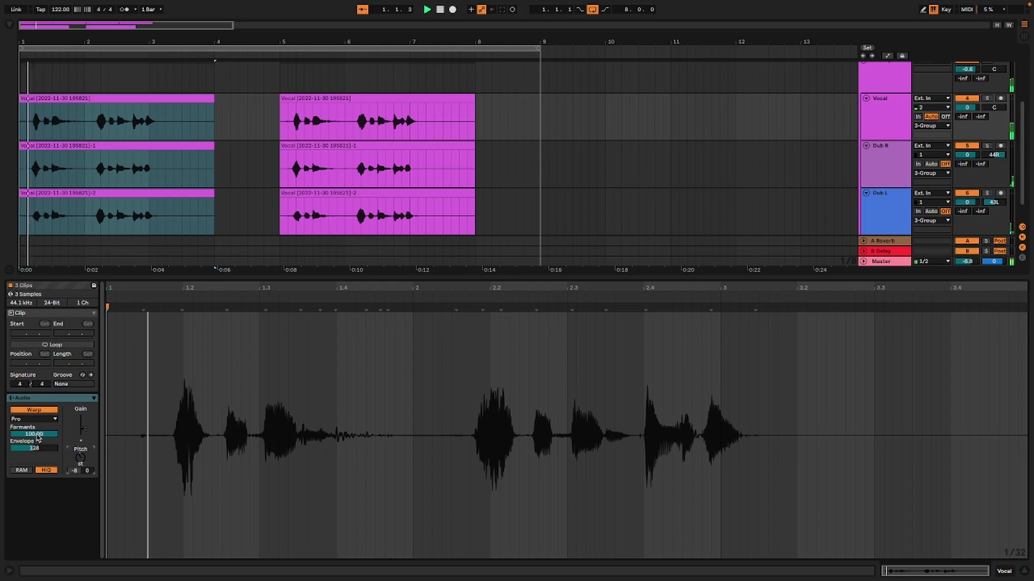
- Adjust the three clips' Complex Pro settings during playback, setting Formants to 19.53 and Envelope to 11
left_click_drag(37, 435, 37, 502)
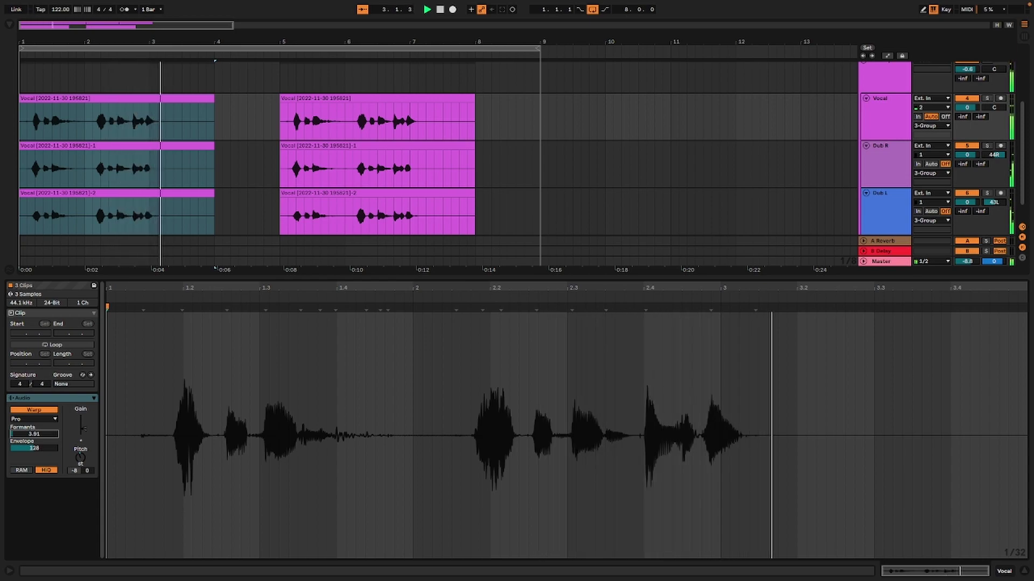
left_click_drag(36, 448, 34, 387)
key("space")
key("space")
left_click_drag(33, 448, 33, 514)
left_click(34, 434)
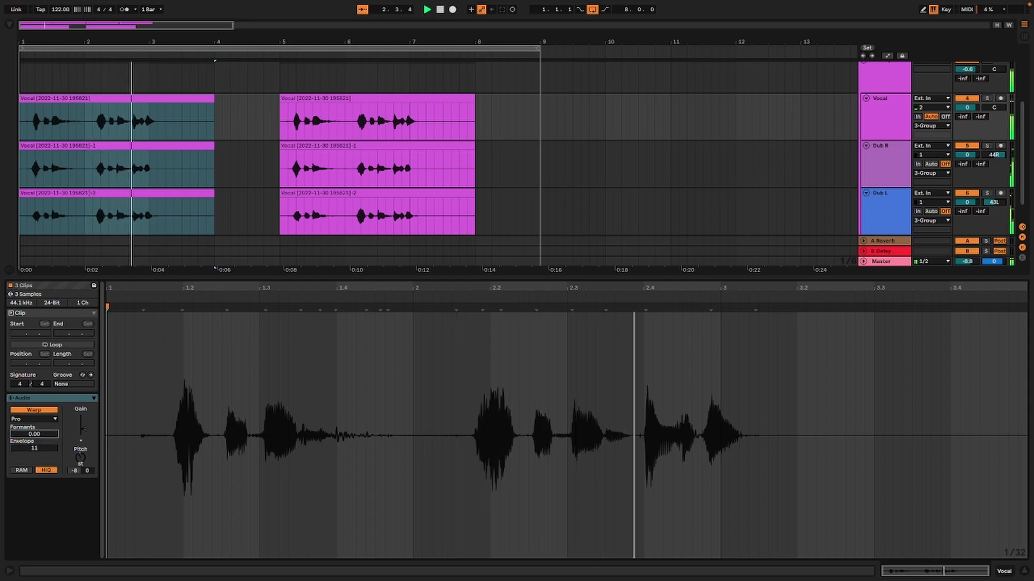
left_click_drag(31, 434, 31, 425)
- Set the three clips' transposition to -5 semitones and audition the result
key("space")
key("space")
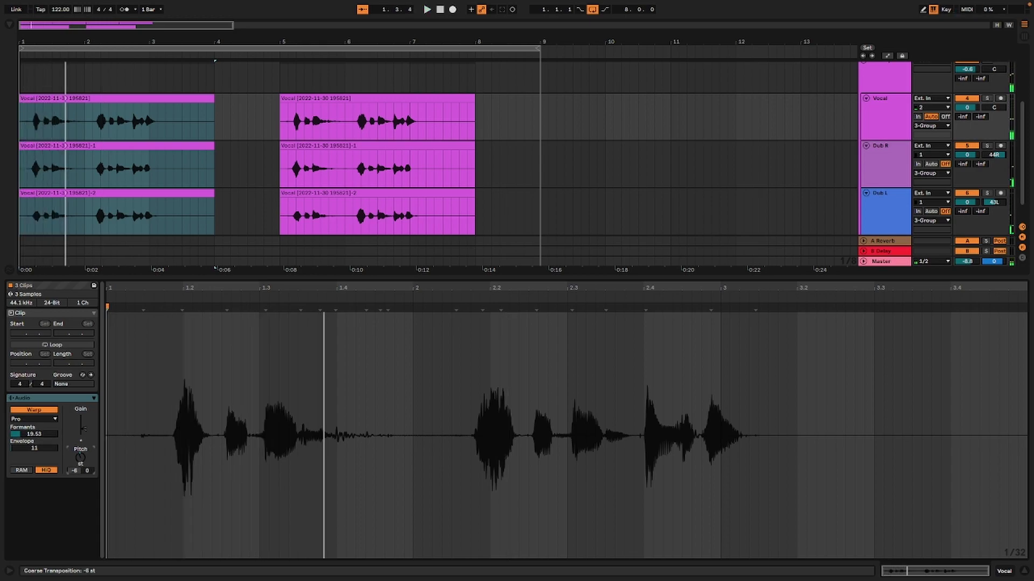
key("space")
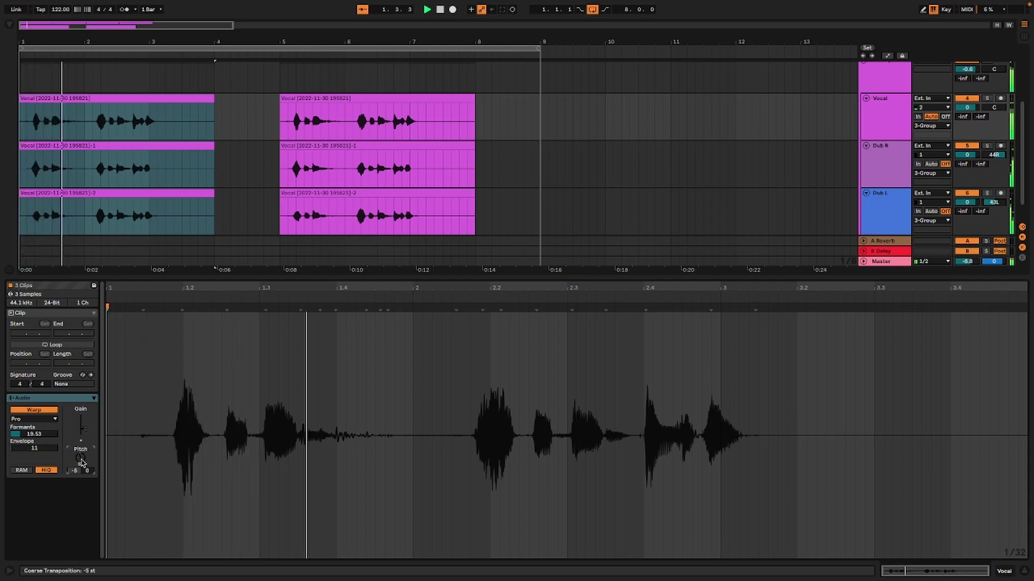
- Set the vocal group's Reverb send to -23.2 dB and audition the vocals with the beat
double_click(897, 278)
key("space")
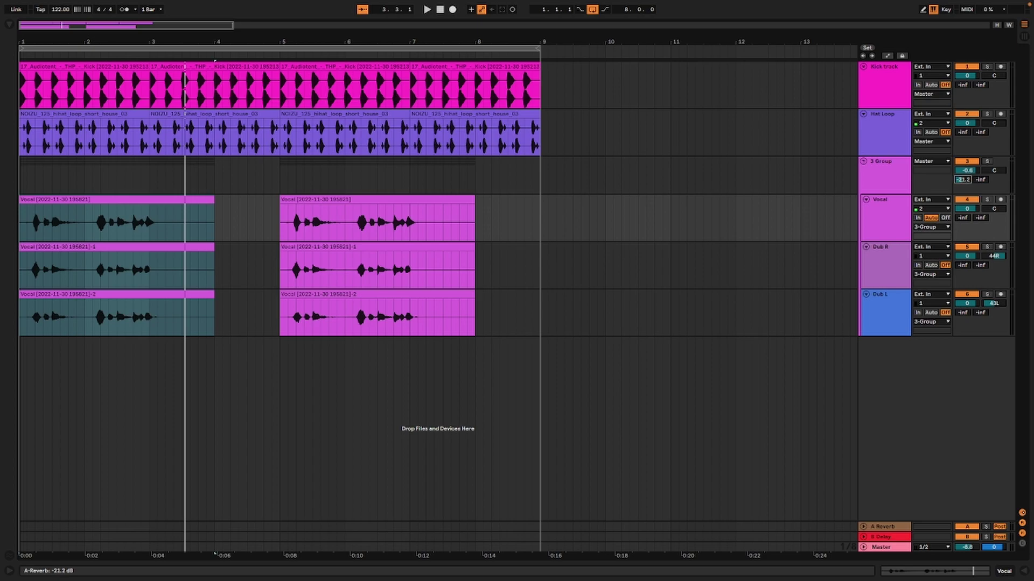
key("space")
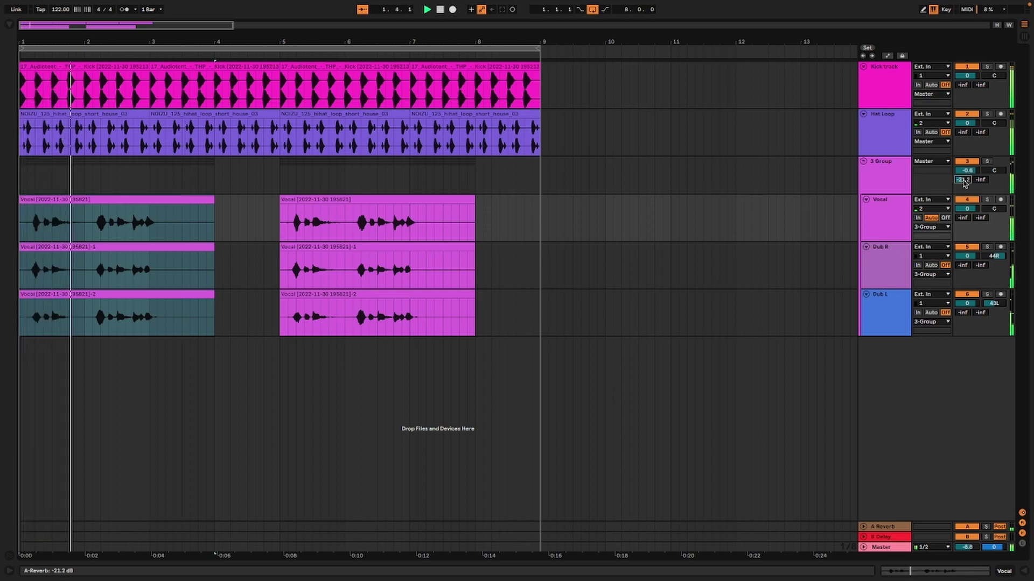
left_click(884, 173)
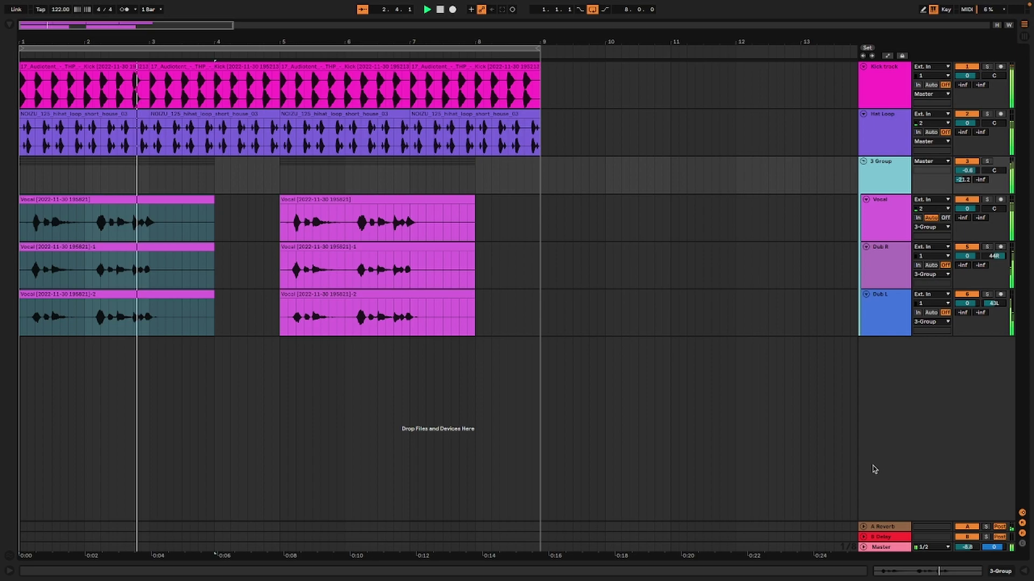
- Adjust the return track's Reverb, setting the diffusion high filter to 770 Hz and 0.26 and the input filter to 165 Hz and 6.98
double_click(878, 527)
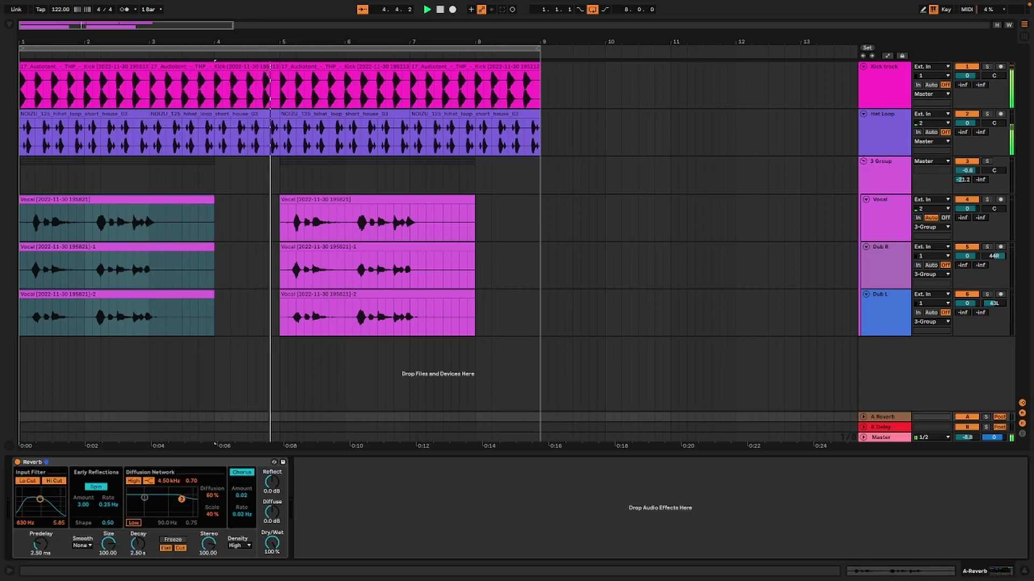
left_click_drag(181, 500, 166, 514)
left_click_drag(41, 501, 23, 497)
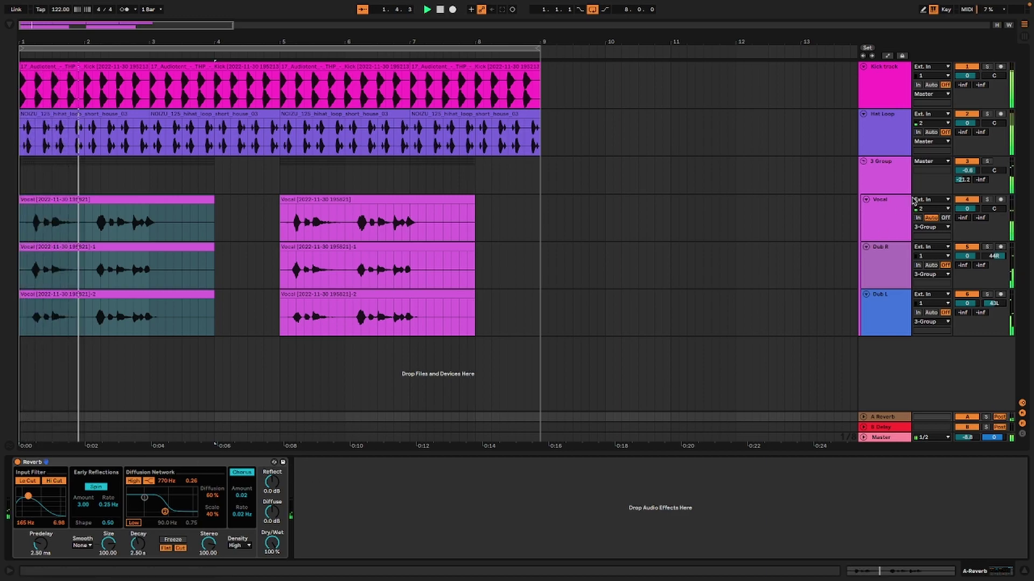
- Set the vocal group's Reverb send to -13.4 dB and its Delay send to -21.6 dB during playback
mouse_move(963, 180)
left_mouse_down()
mouse_move(963, 171)
mouse_move(981, 184)
left_mouse_up()
key("space")
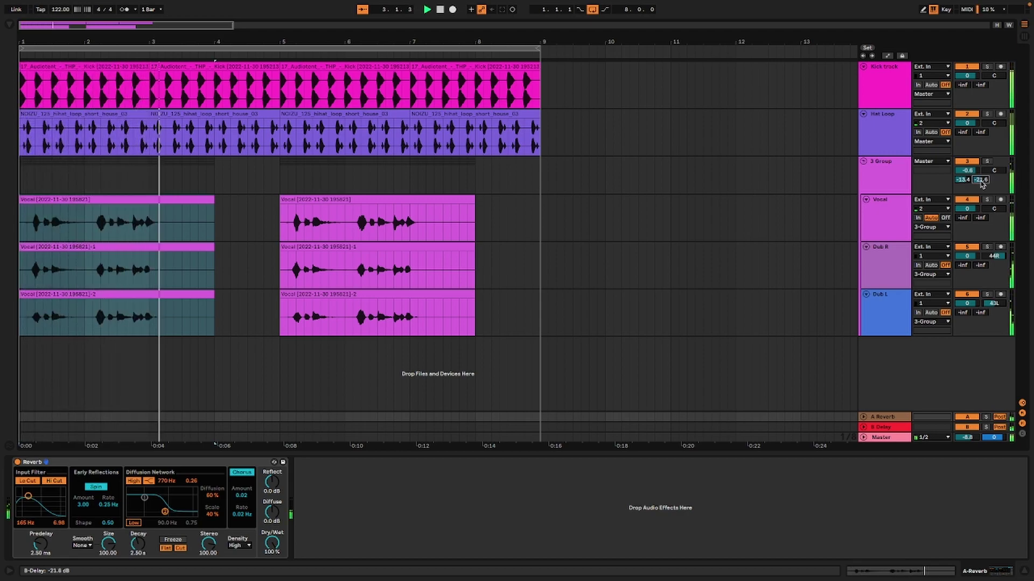
- Lower the Hat Loop track's volume to -3.8 dB and audition the mix from bar 1
left_click_drag(968, 123, 969, 125)
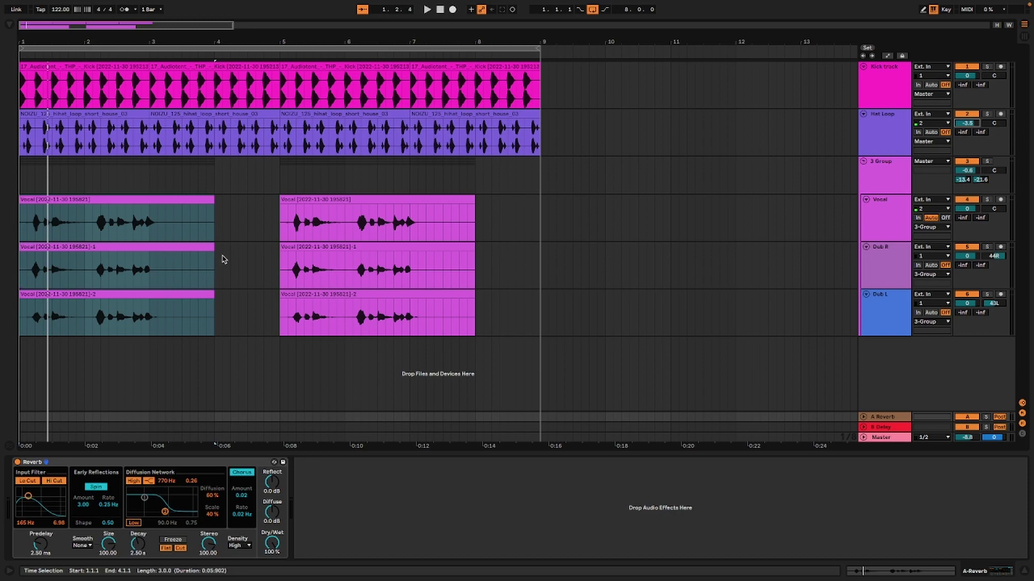
key("space")
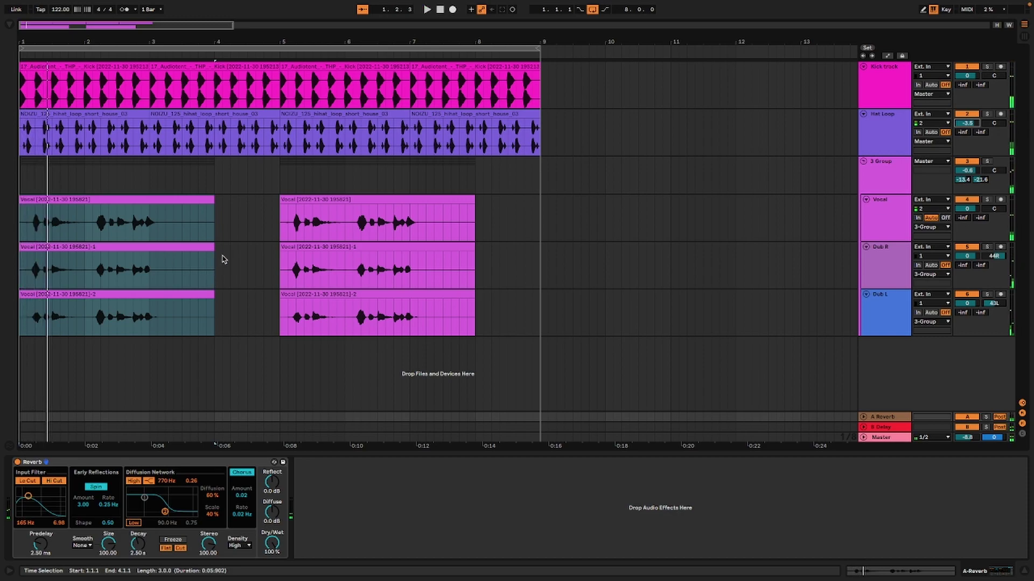
key("space")
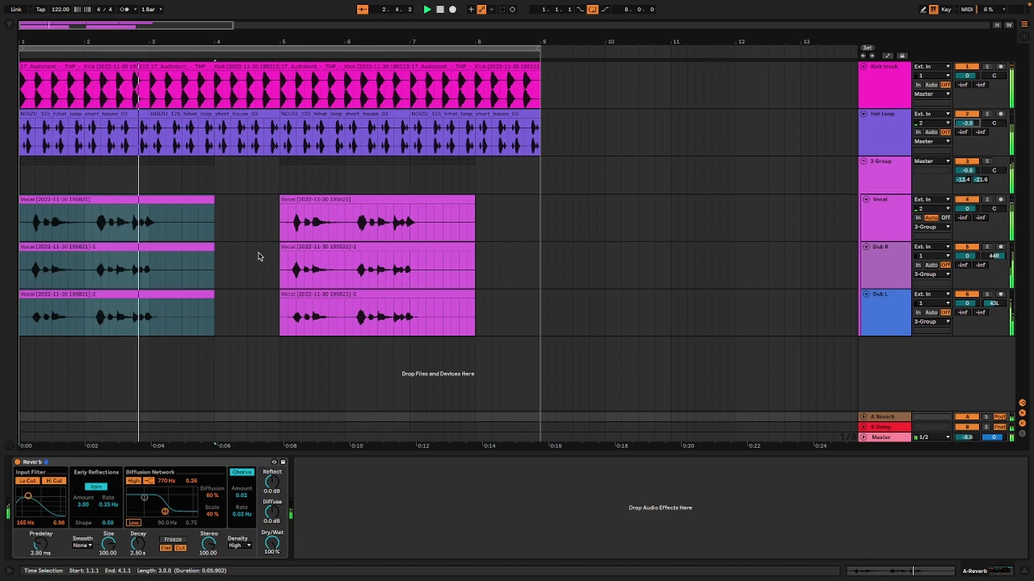
key("space")
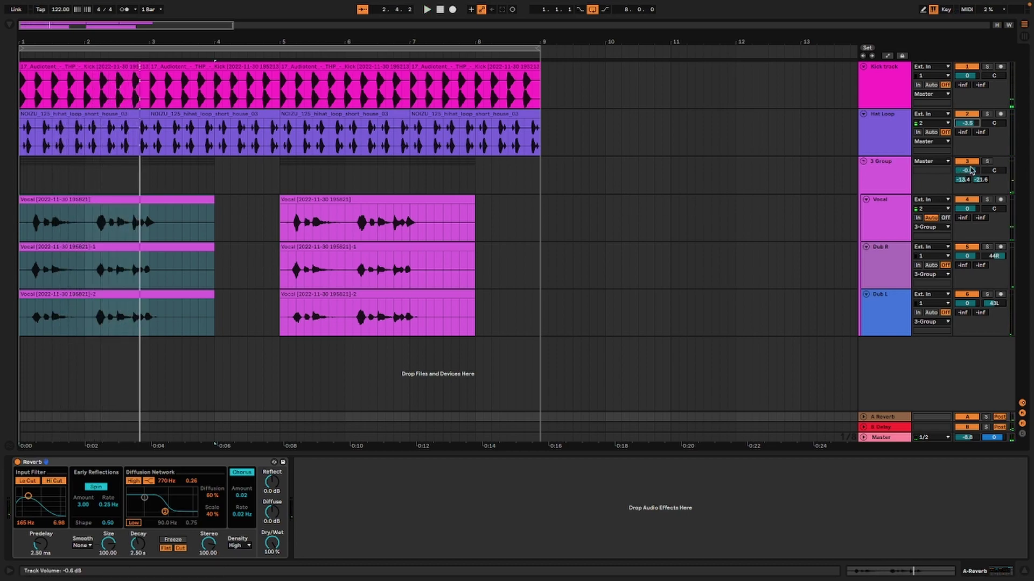
- Solo the vocal group and audition it without the kick and hats
left_click(988, 161)
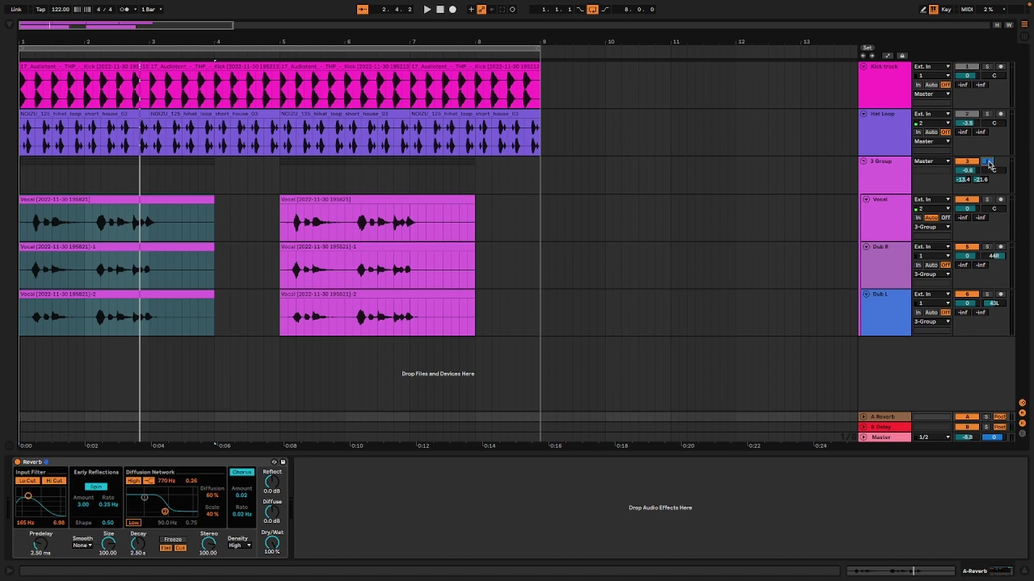
key("space")
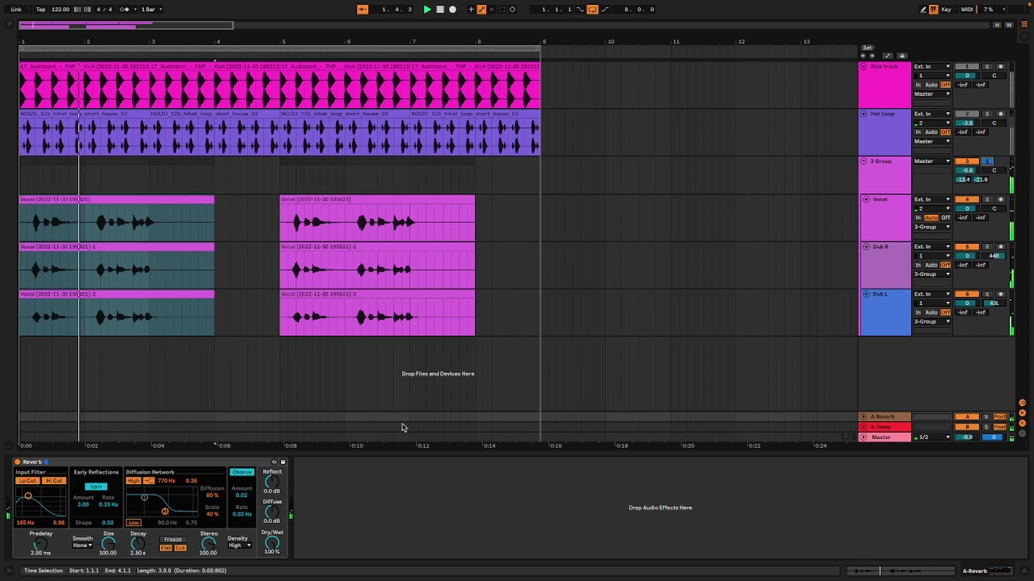
key("space")
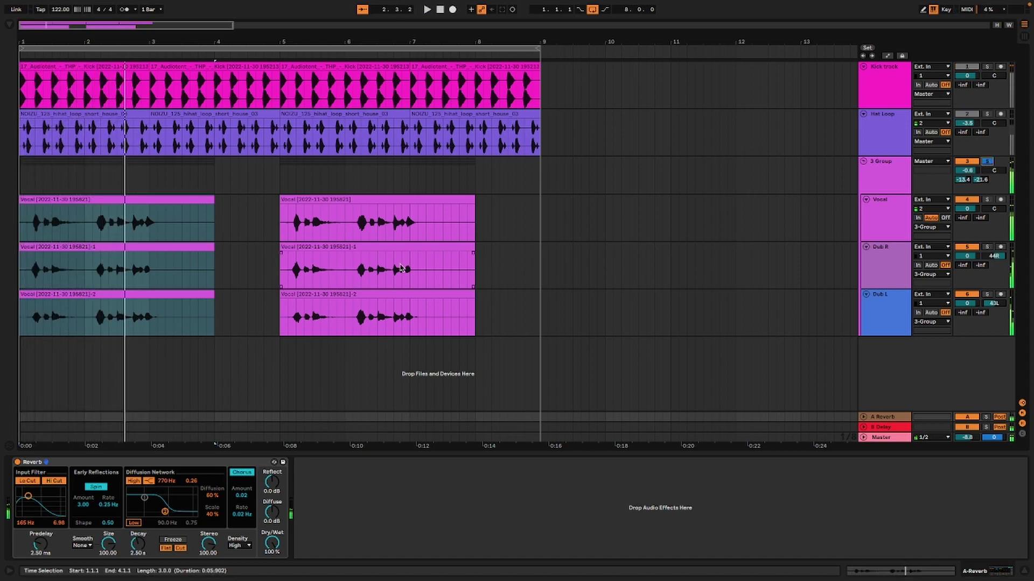
- Reset the transposition of the three vocal clips at bar 1 to 0 semitones and set their warp mode to Complex
left_click(145, 201)
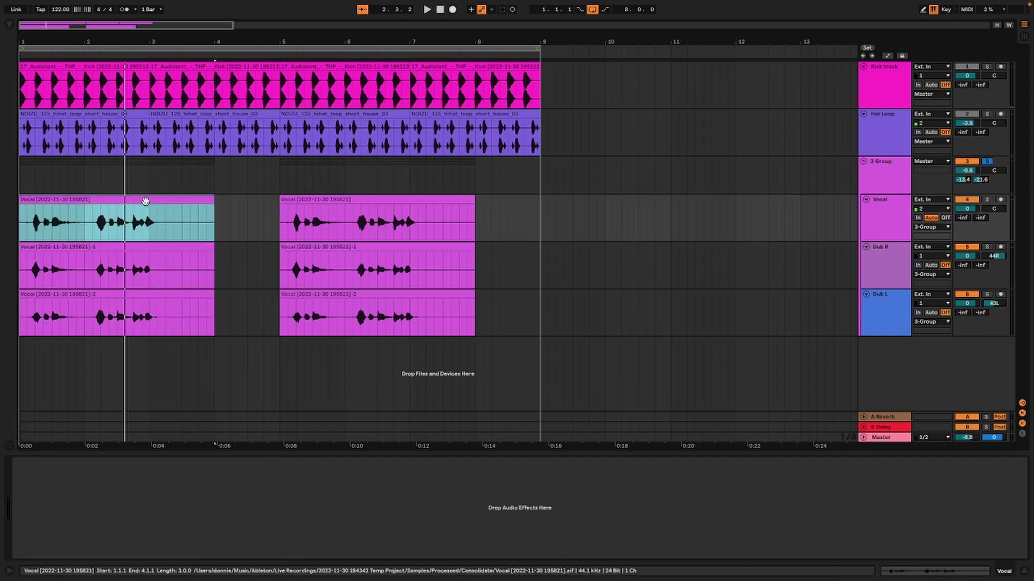
left_click(171, 292, "shift")
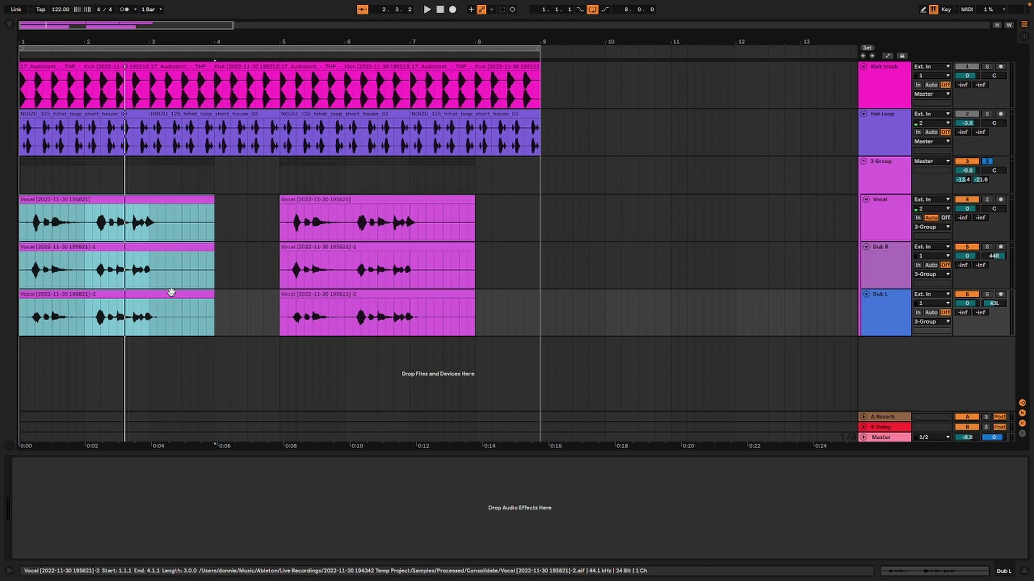
double_click(171, 293)
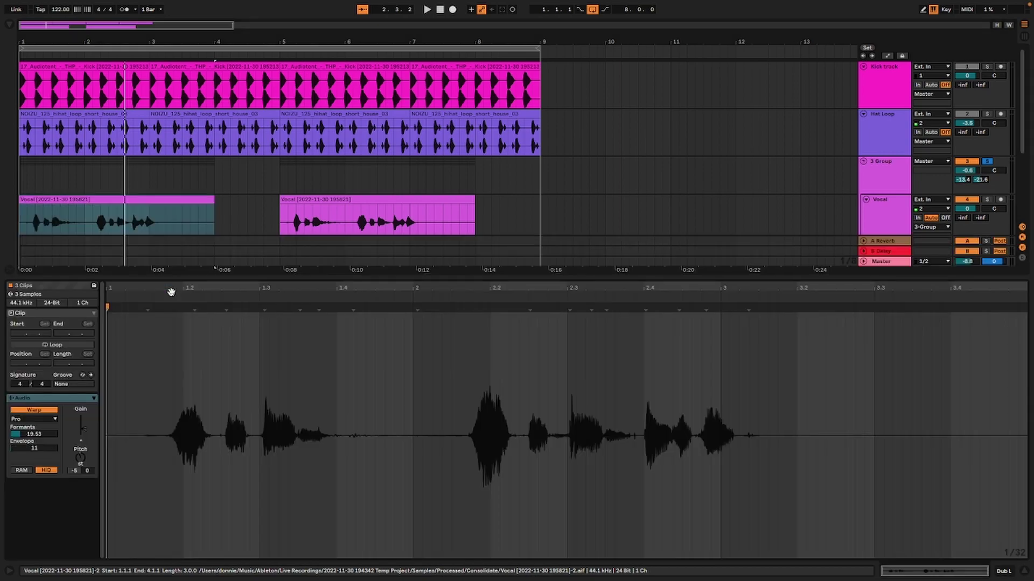
double_click(81, 457)
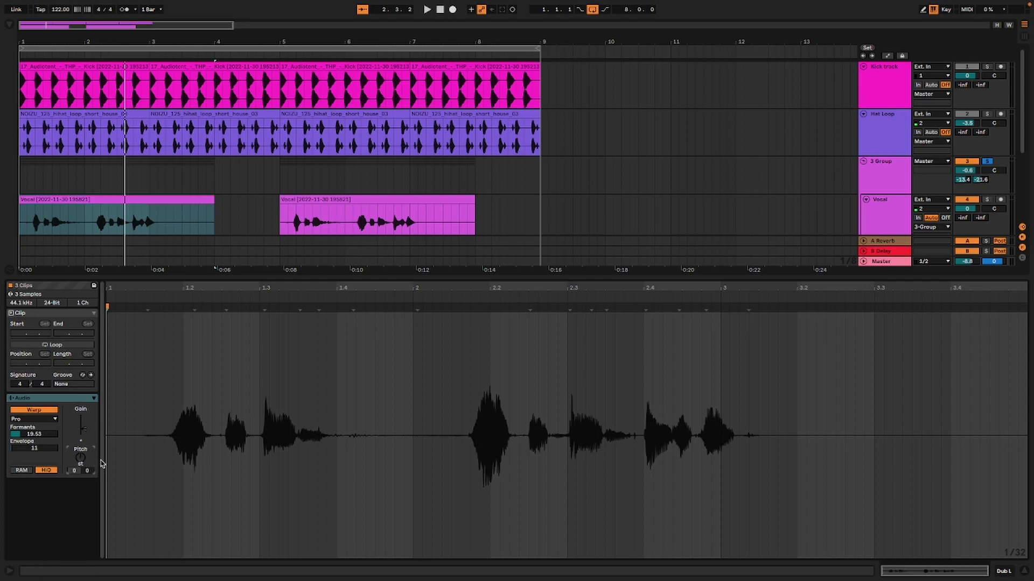
left_click(52, 422)
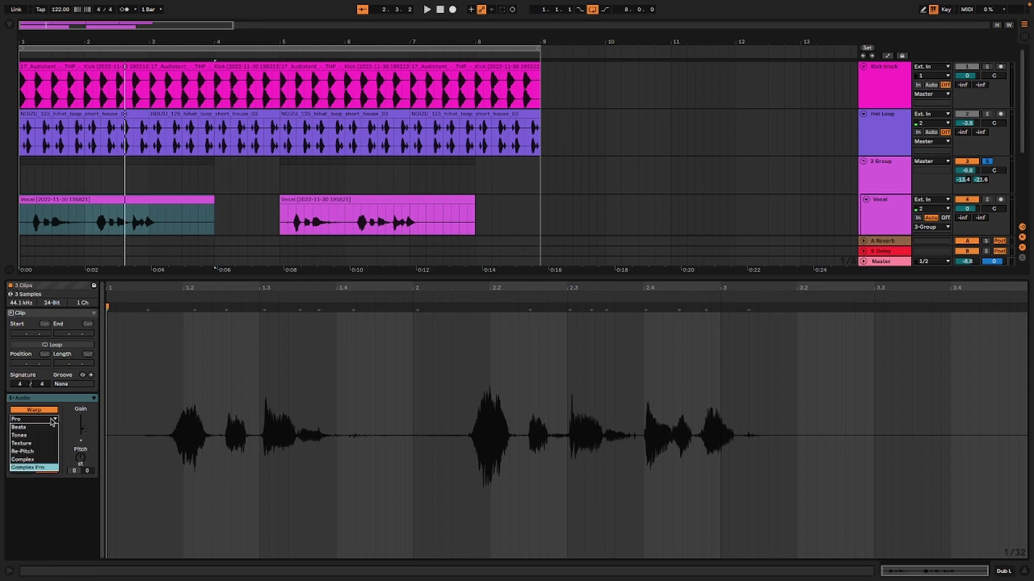
left_click(27, 461)
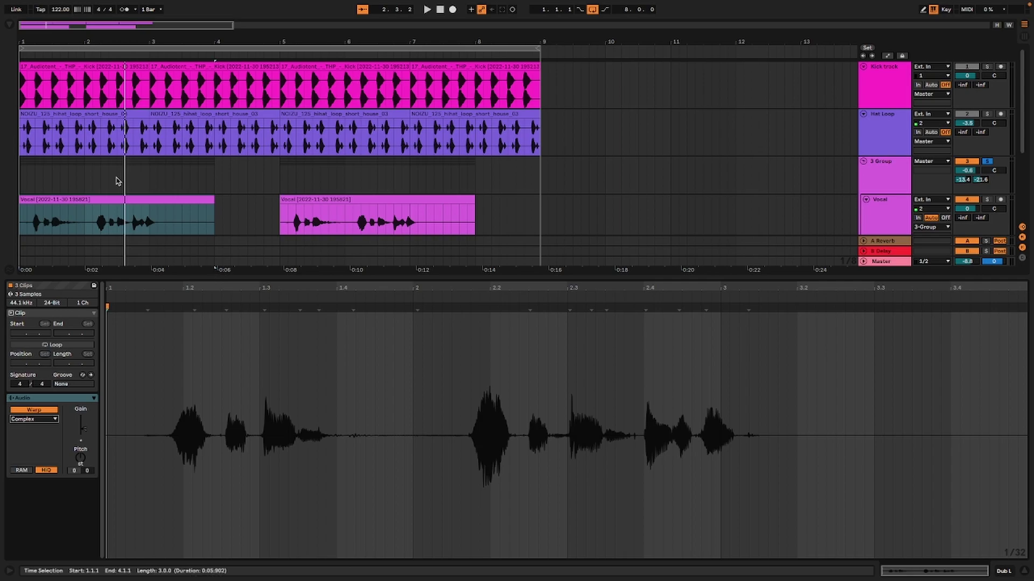
- Turn the vocal group's Reverb send down to -inf and its Delay send to -69.0 dB, then hide the clip view
key("space")
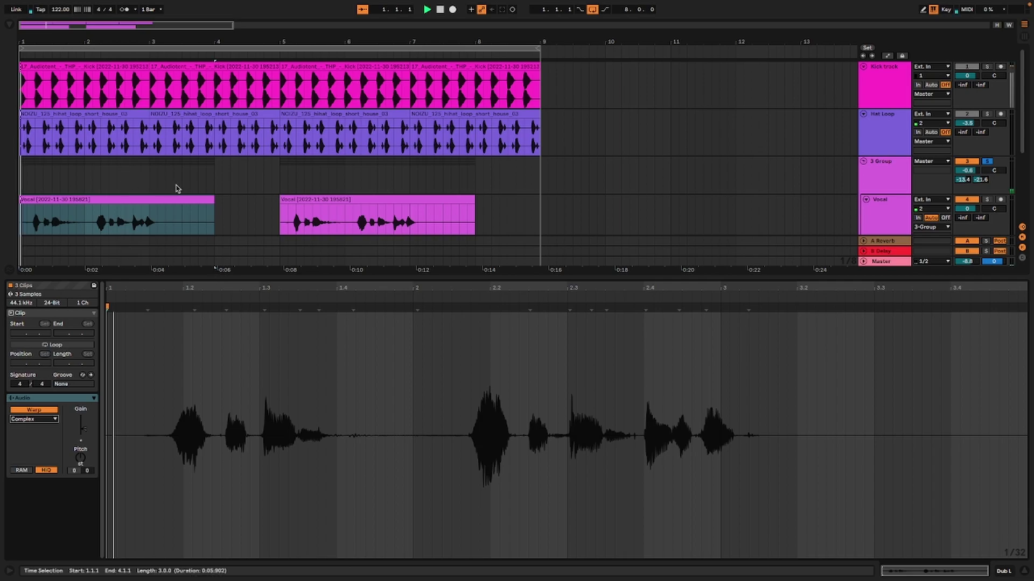
double_click(965, 181)
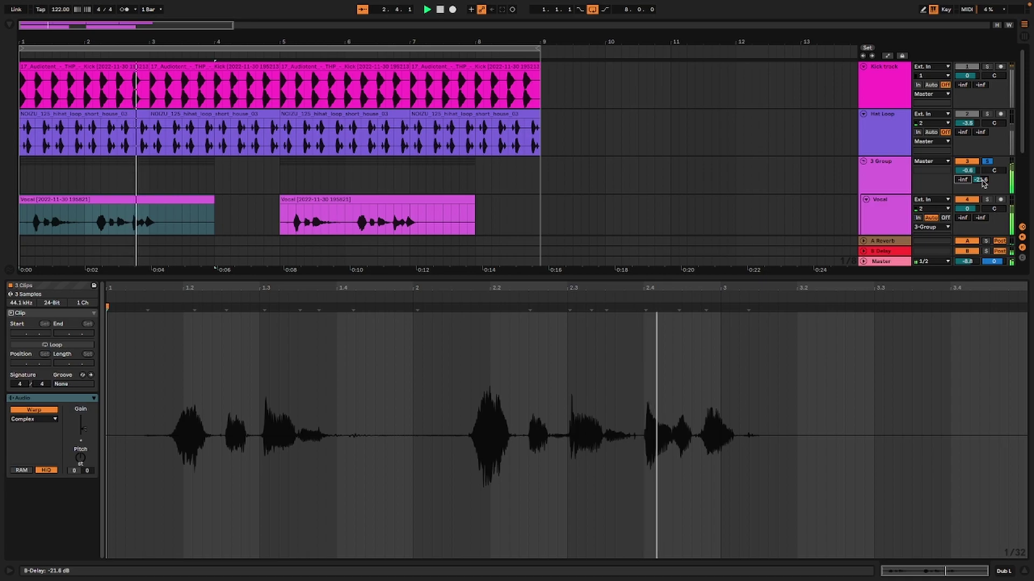
double_click(982, 182)
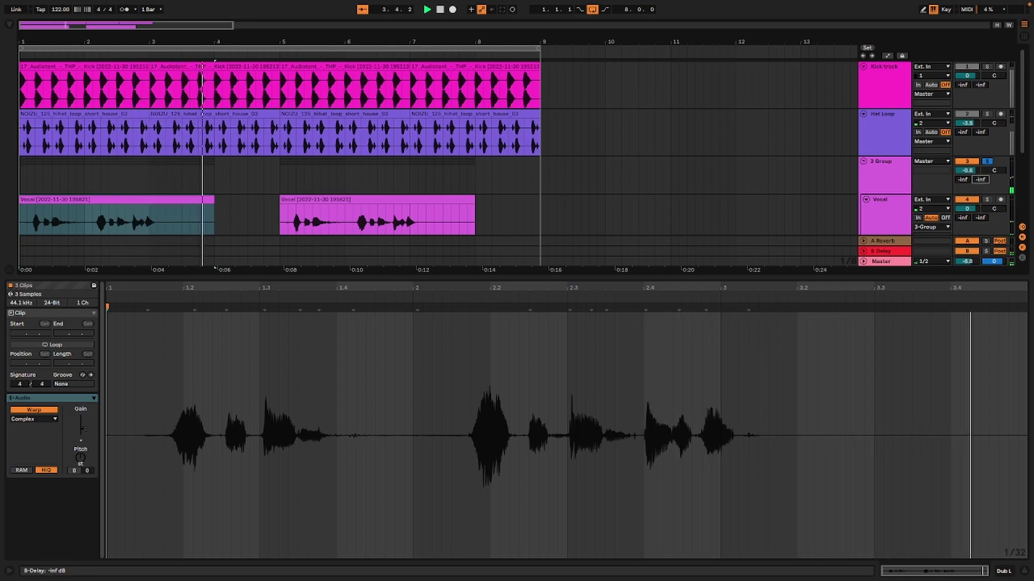
key("space")
left_click_drag(980, 182, 980, 181)
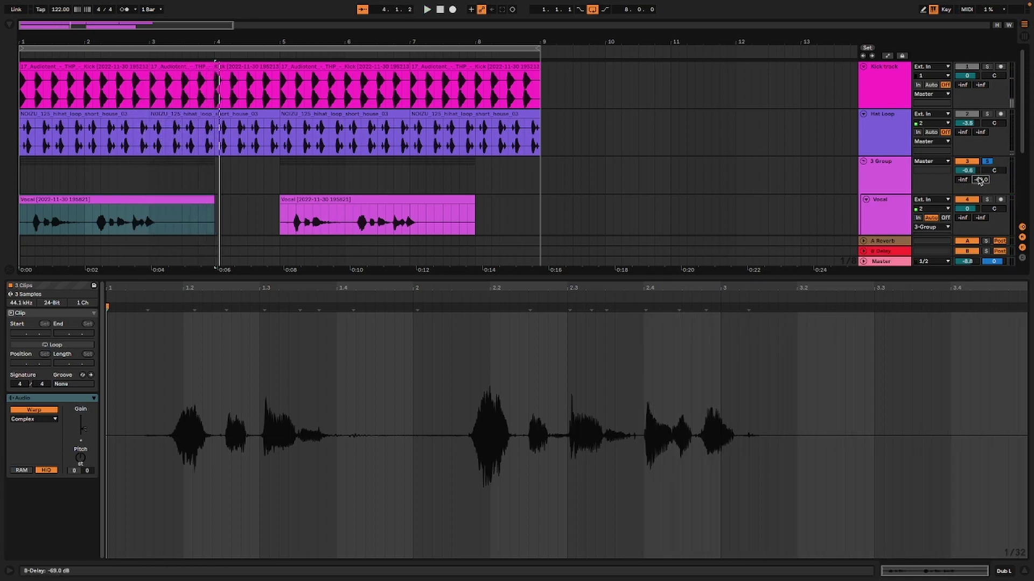
key("ctrl+alt+l")
left_click(801, 282)
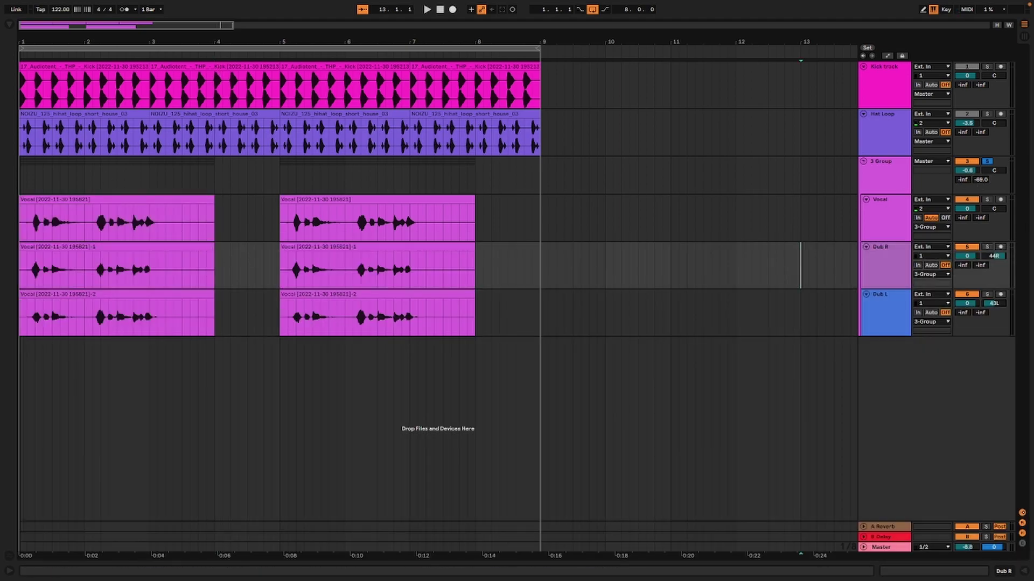
- Find the Reason Rack Plugin Effect among the Reason Studios AUv2 plug-ins and add it to the vocal group
left_click(11, 26)
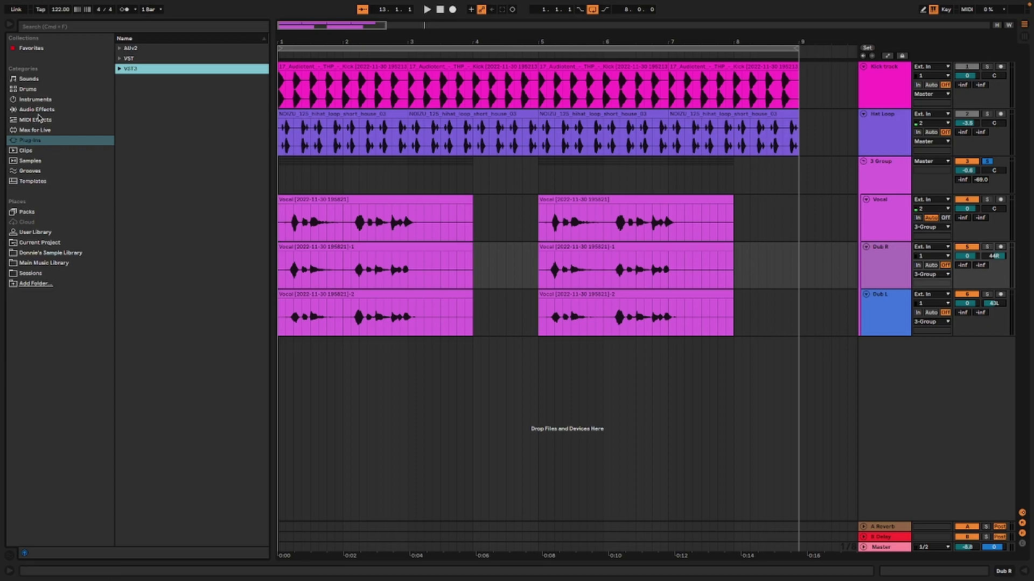
left_click(119, 60)
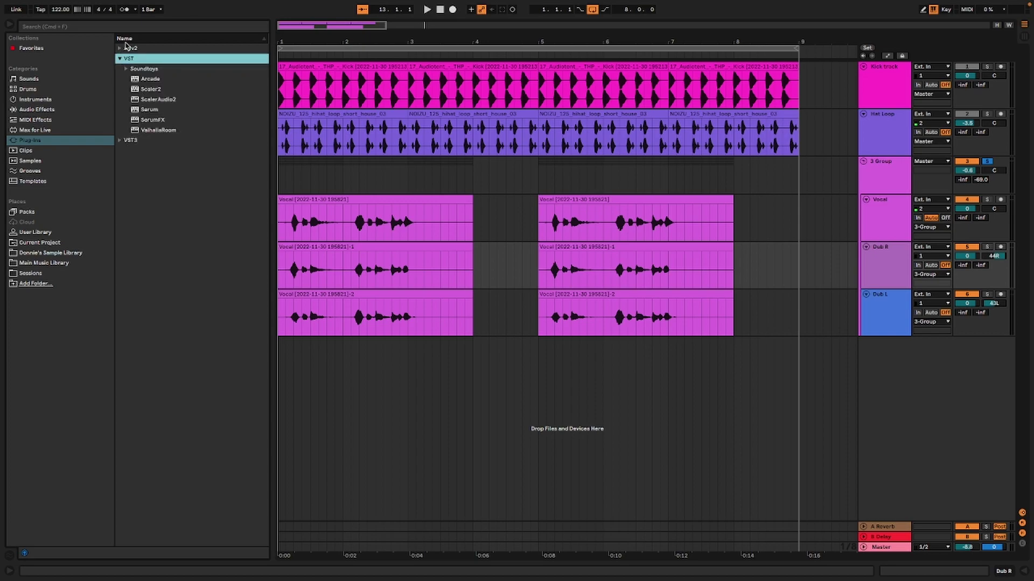
left_click(121, 60)
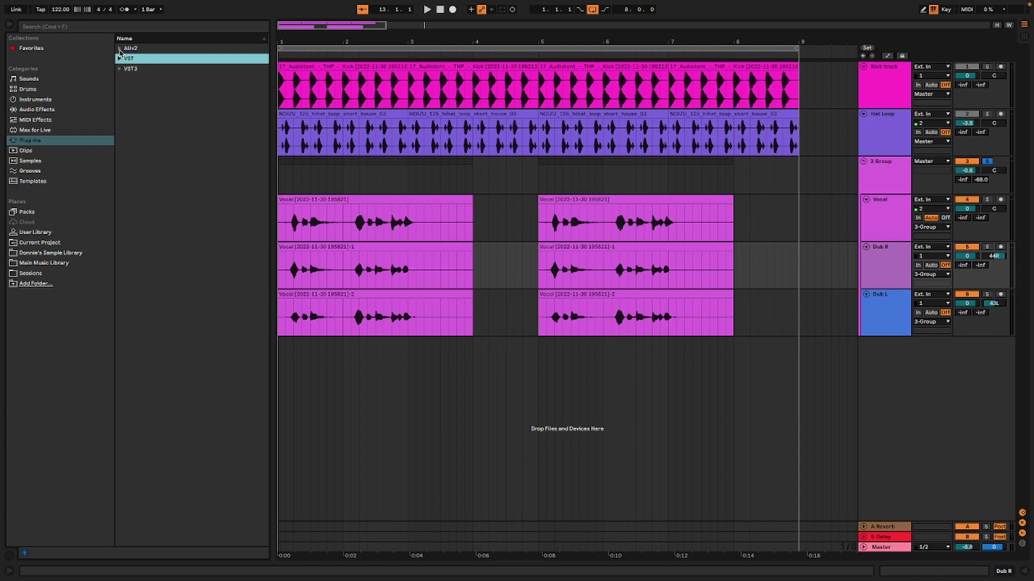
left_click(120, 49)
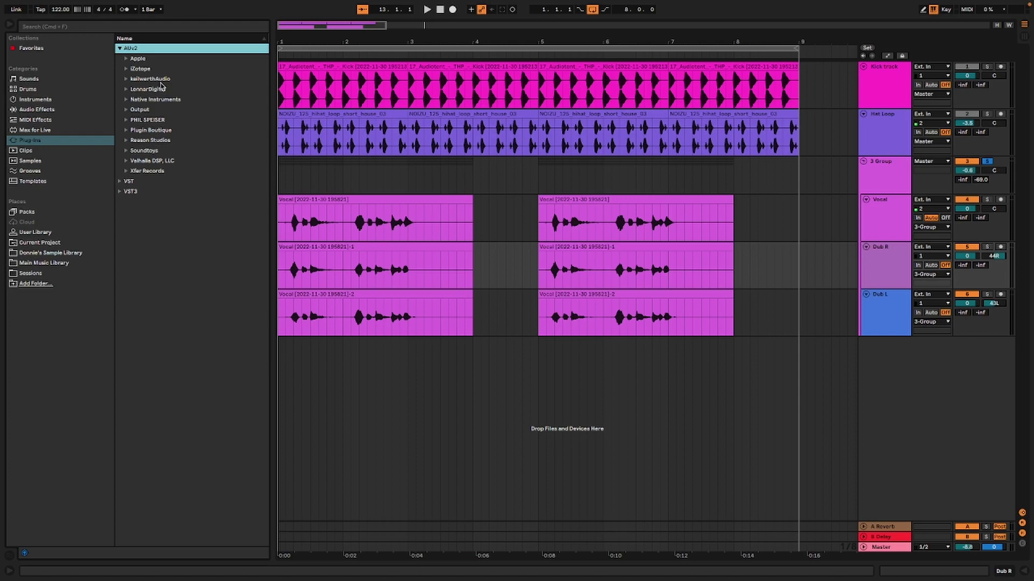
left_click(126, 141)
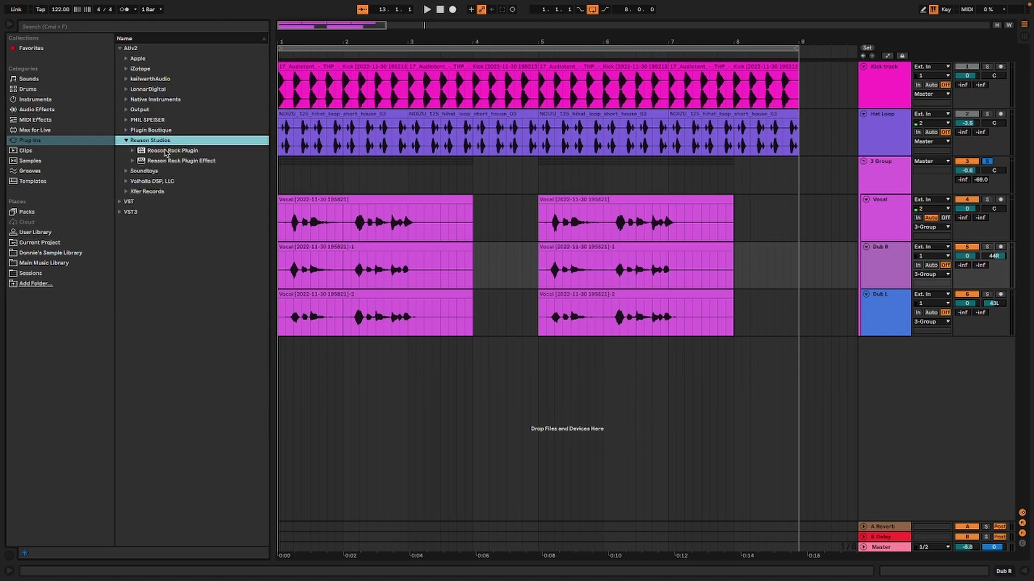
left_click(180, 162)
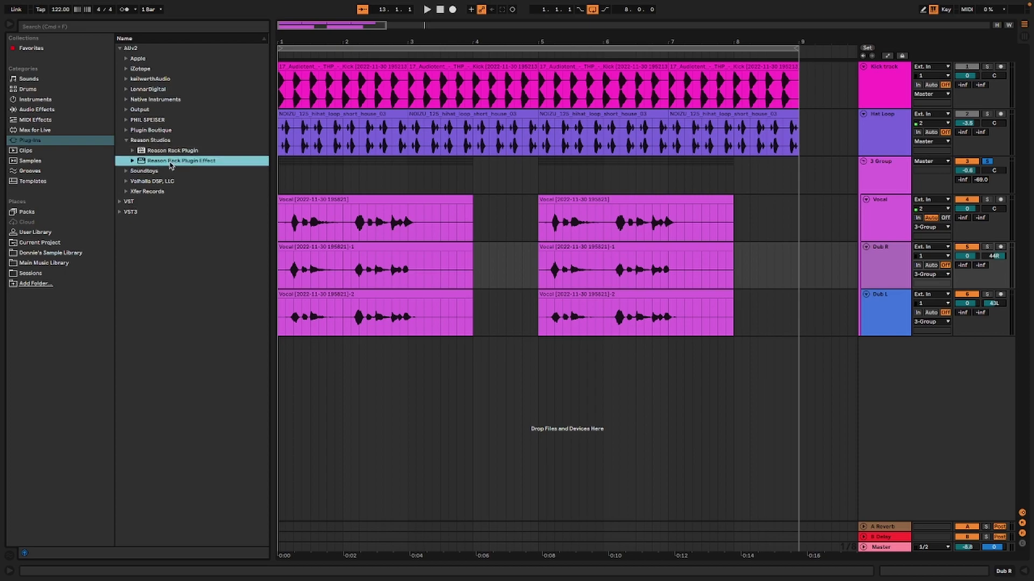
left_click_drag(171, 165, 885, 174)
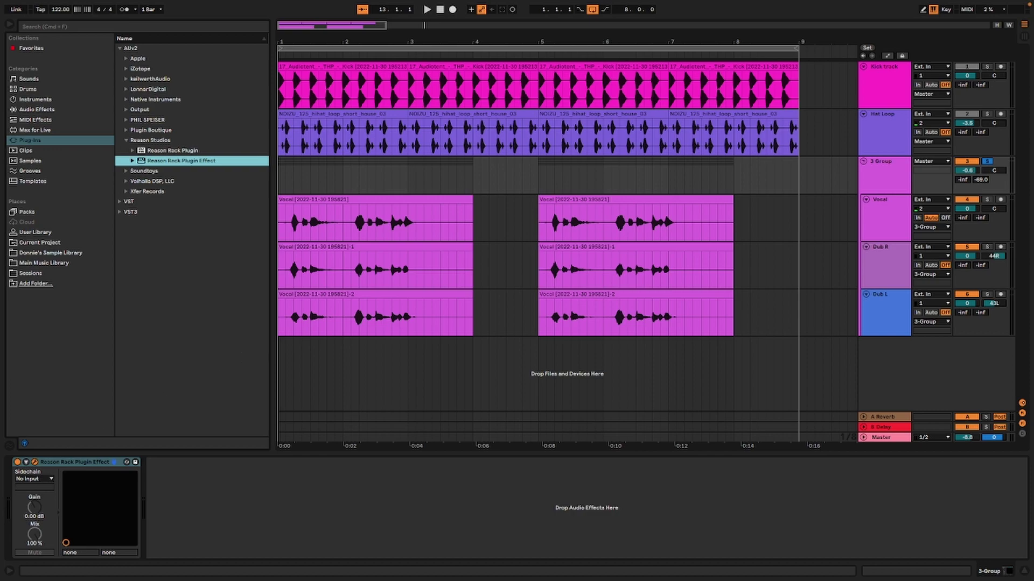
- Open the Reason Rack effect's window and add the Neptune Pitch Adjuster to the rack
left_click_drag(3, 539, 619, 63)
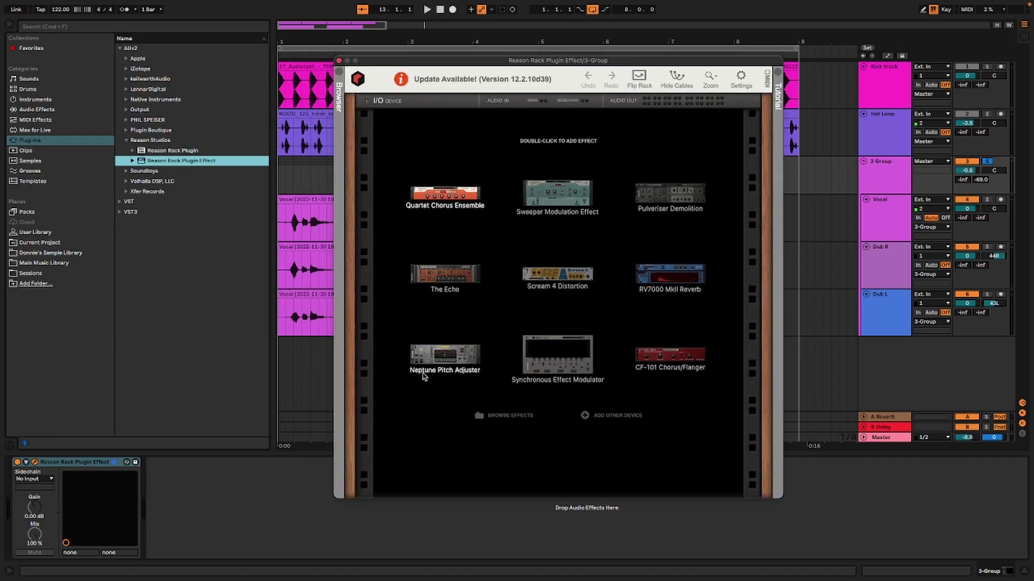
double_click(450, 360)
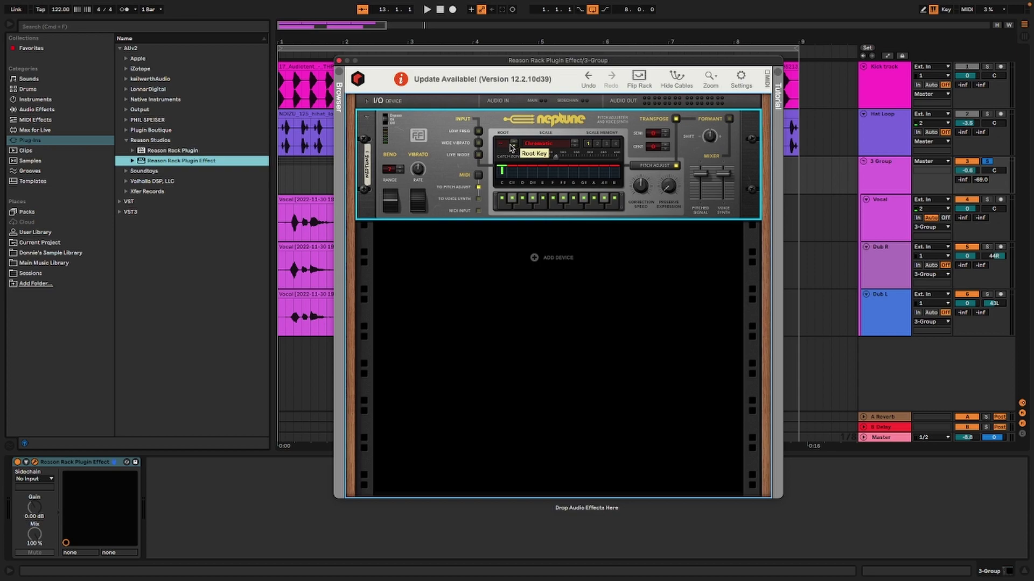
- Set Neptune's scale to Natural Minor, choose its root key and start playback
left_click(539, 144)
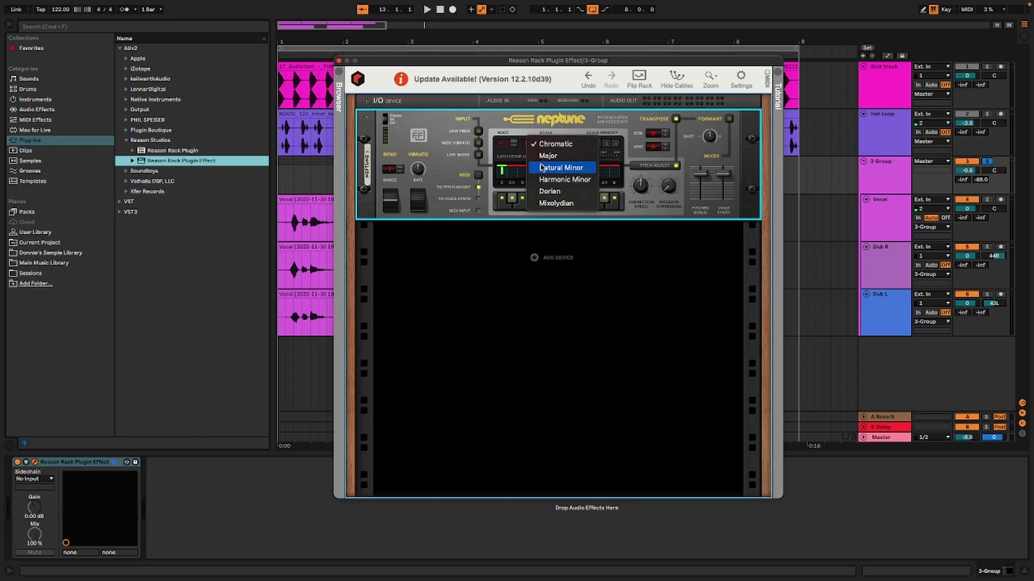
left_click(542, 168)
left_click(515, 146)
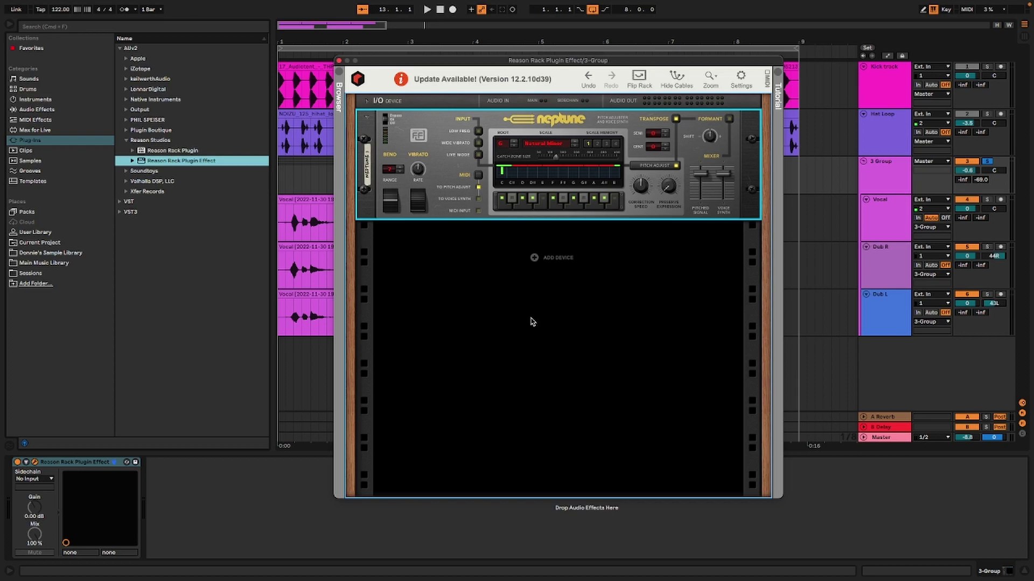
key("space")
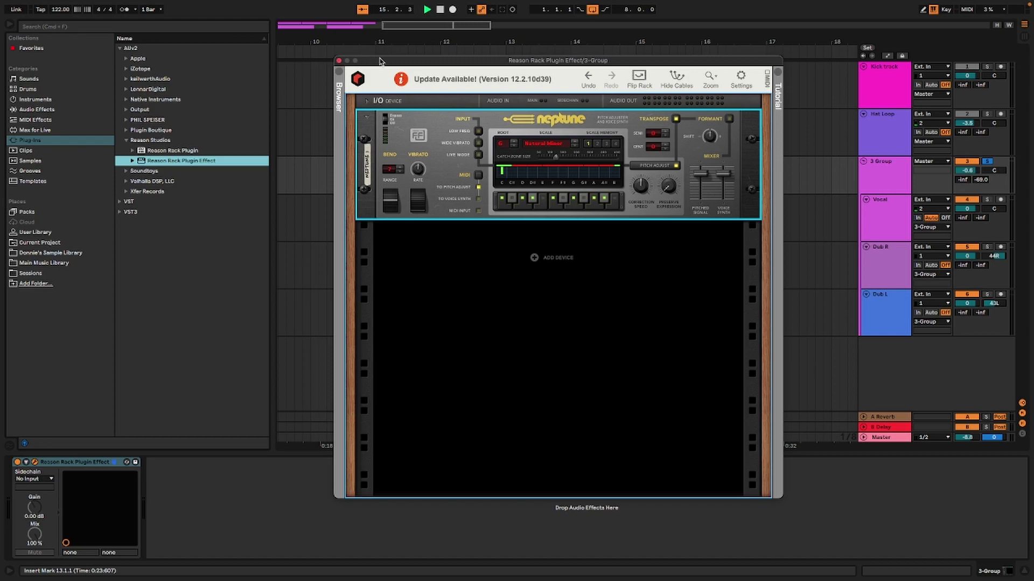
- Hide the browser, return the playhead to the start of the arrangement and play the soloed vocal group
left_click_drag(396, 60, 418, 82)
left_click(13, 29)
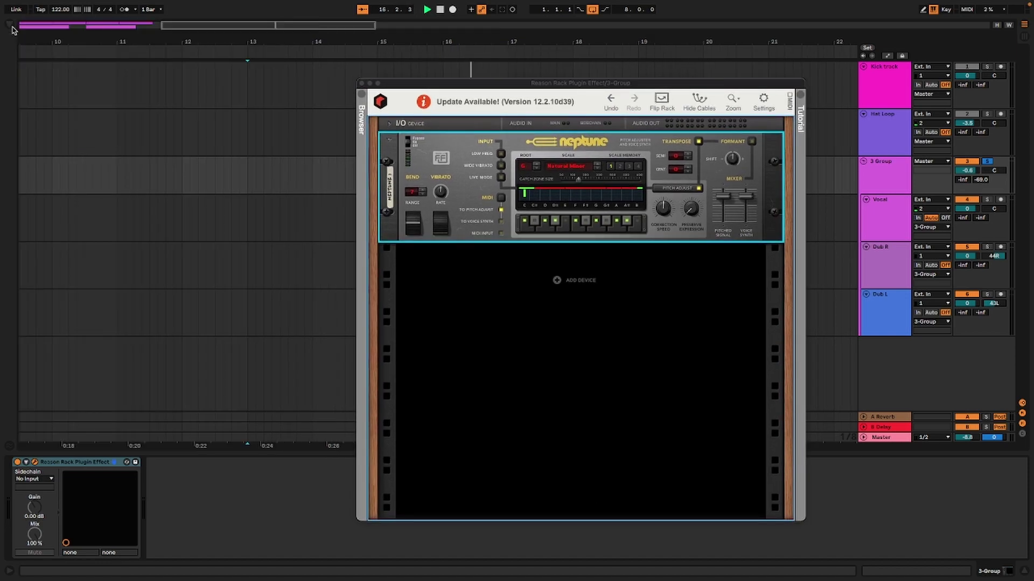
left_click(440, 10)
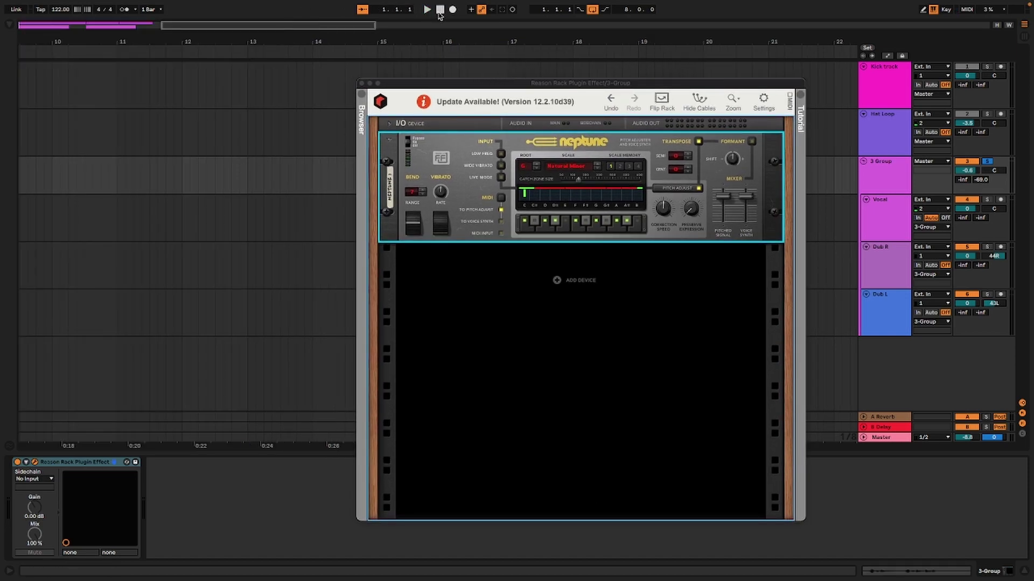
left_click(440, 11)
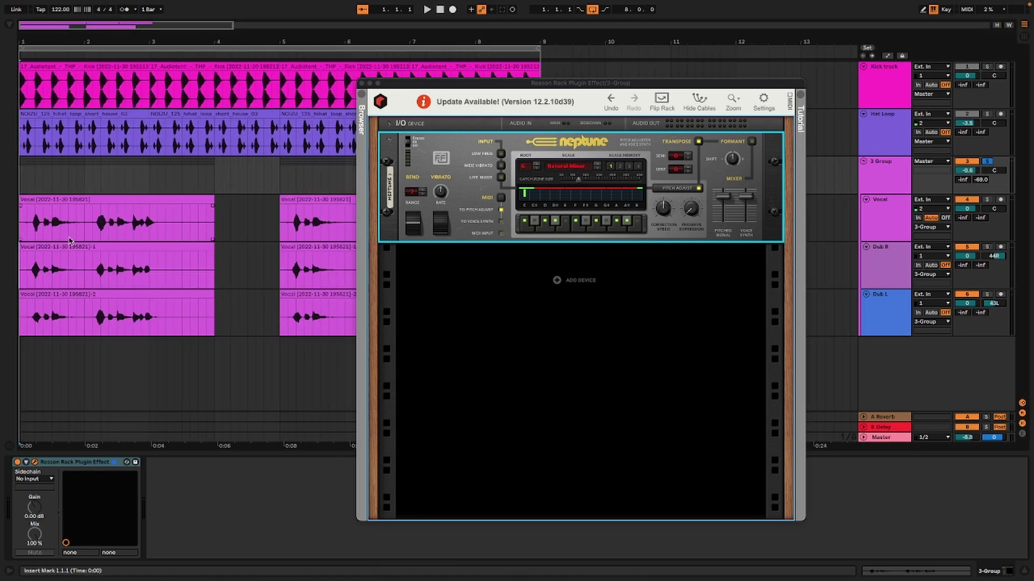
key("space")
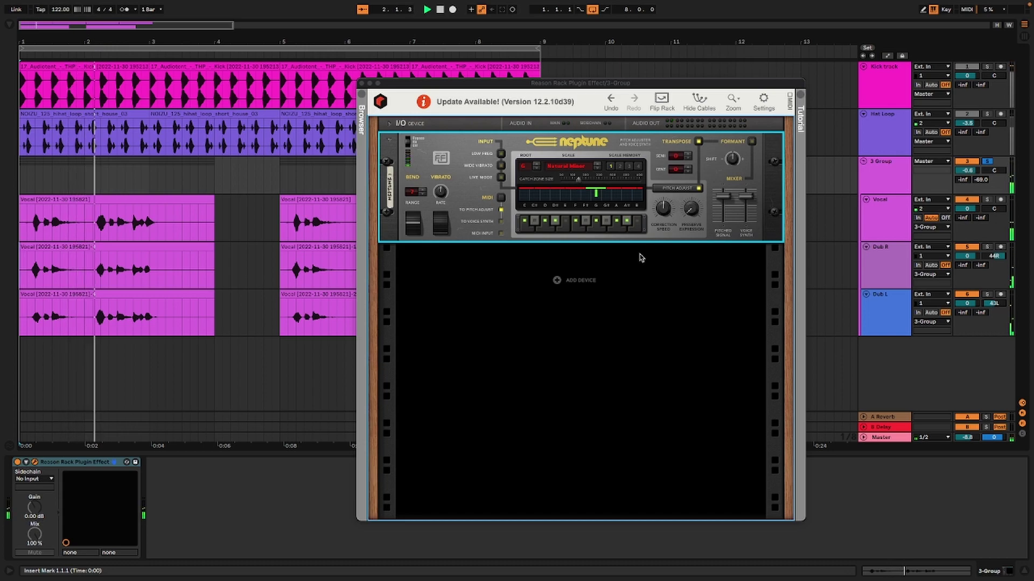
- Turn on Neptune's Formant section and lower its Formant Shift to -14
left_click(699, 144)
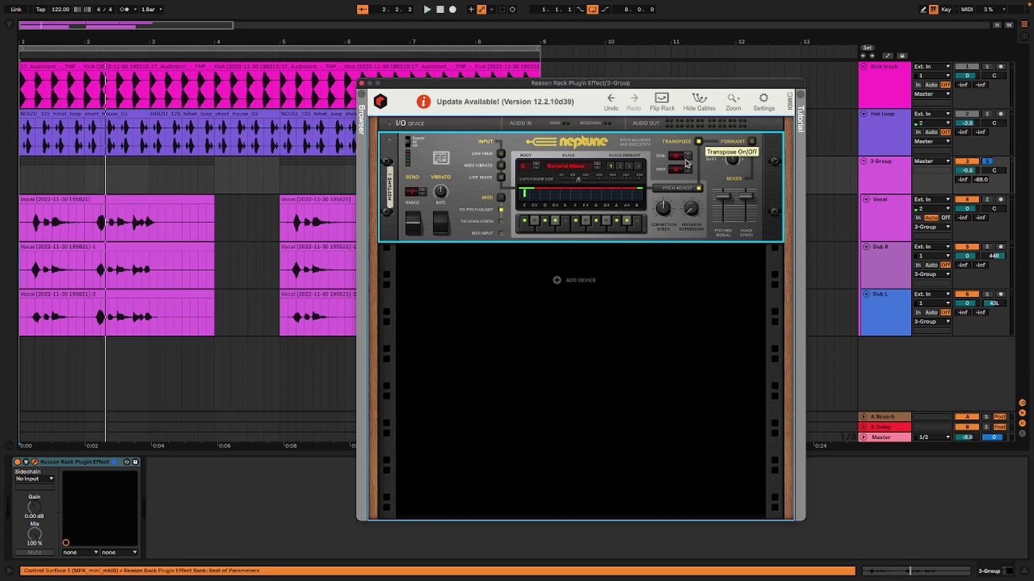
left_click(687, 158)
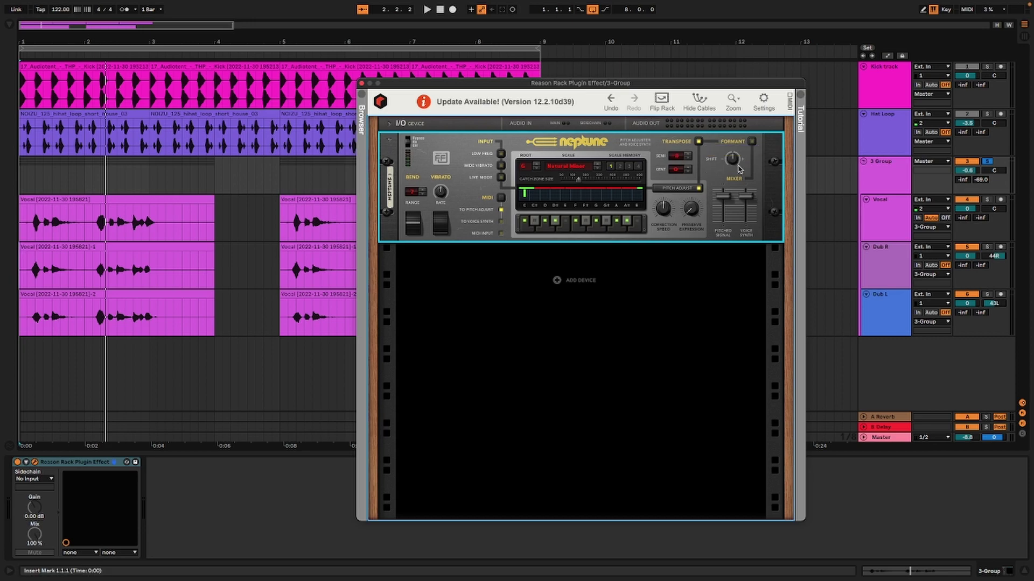
left_click(752, 142)
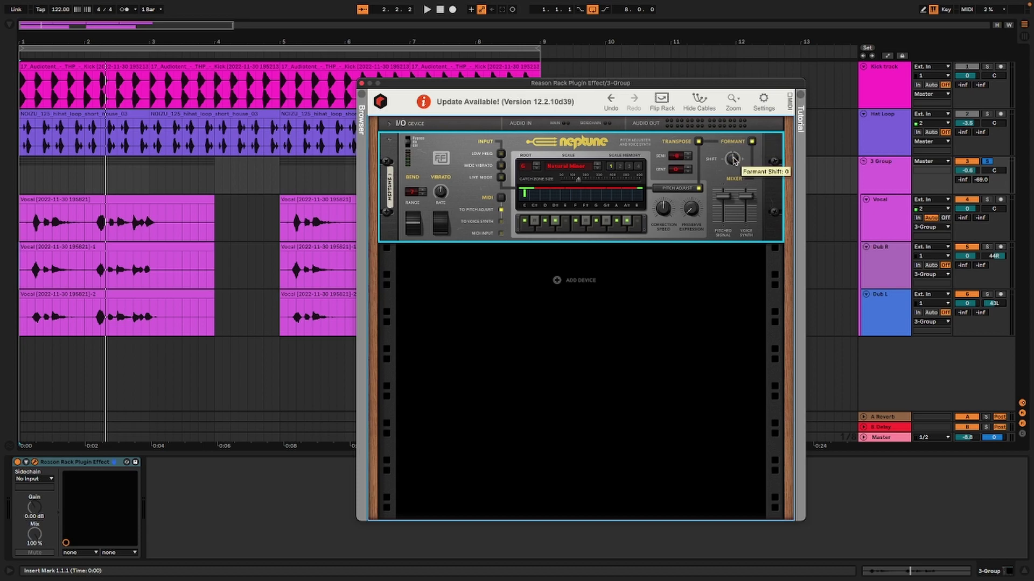
key("space")
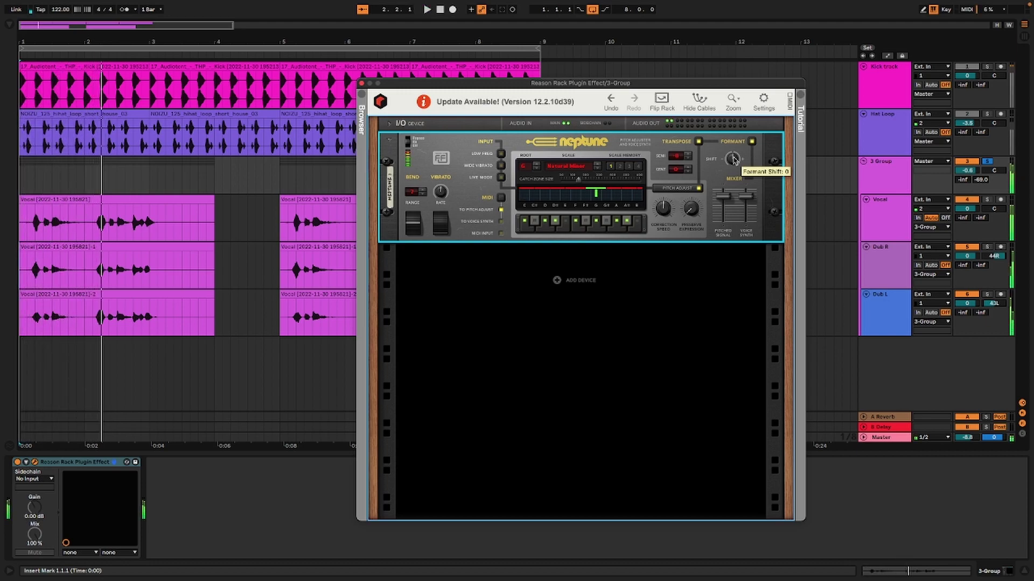
left_click_drag(733, 159, 736, 164)
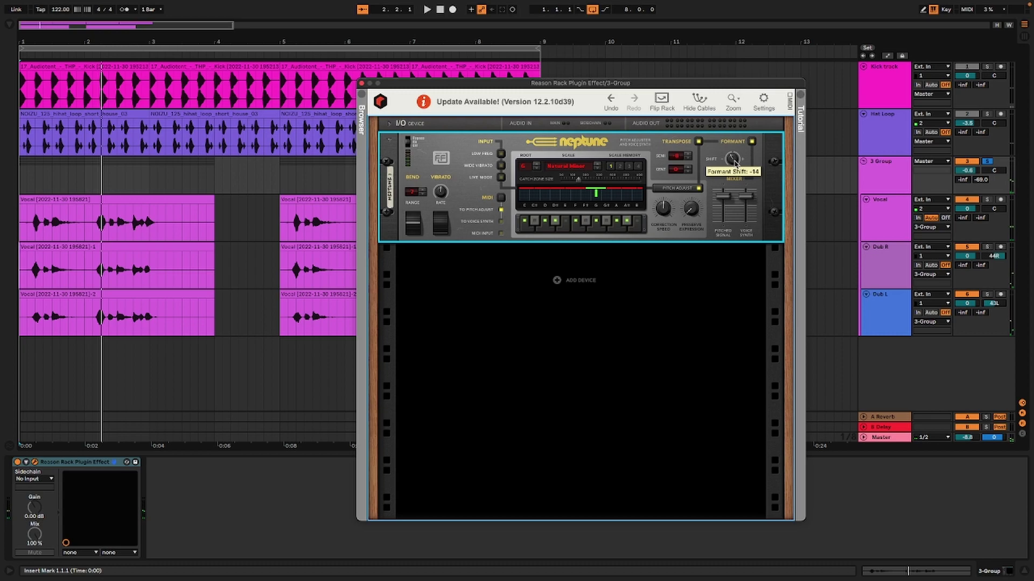
- Audition Neptune's Formant Shift at -26, and return it to -14 while the vocals play
left_click_drag(735, 164, 736, 165)
left_click_drag(736, 166, 736, 165)
key("space")
left_click(735, 160, "super")
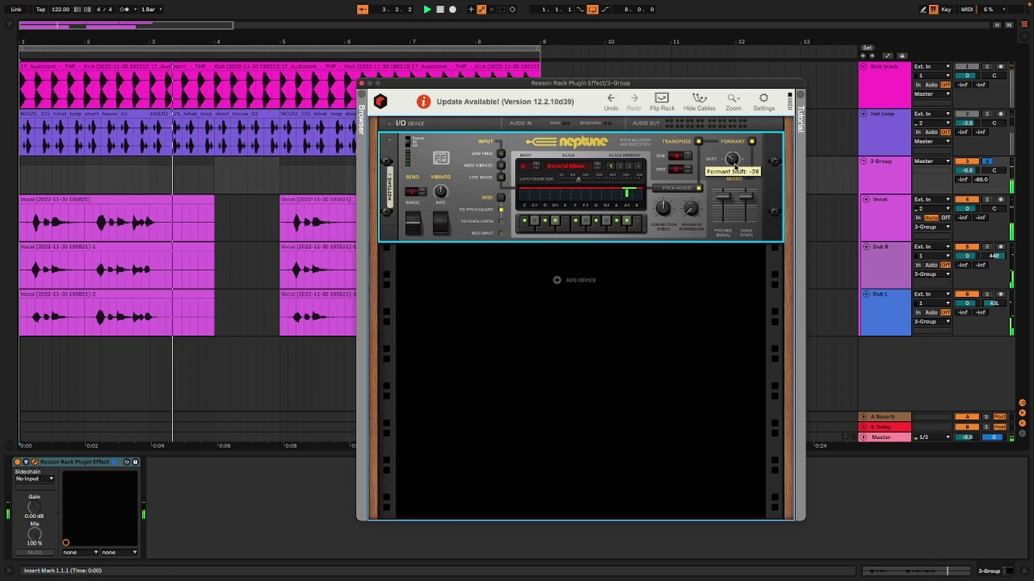
key("space")
key("space")
left_click_drag(735, 166, 736, 164)
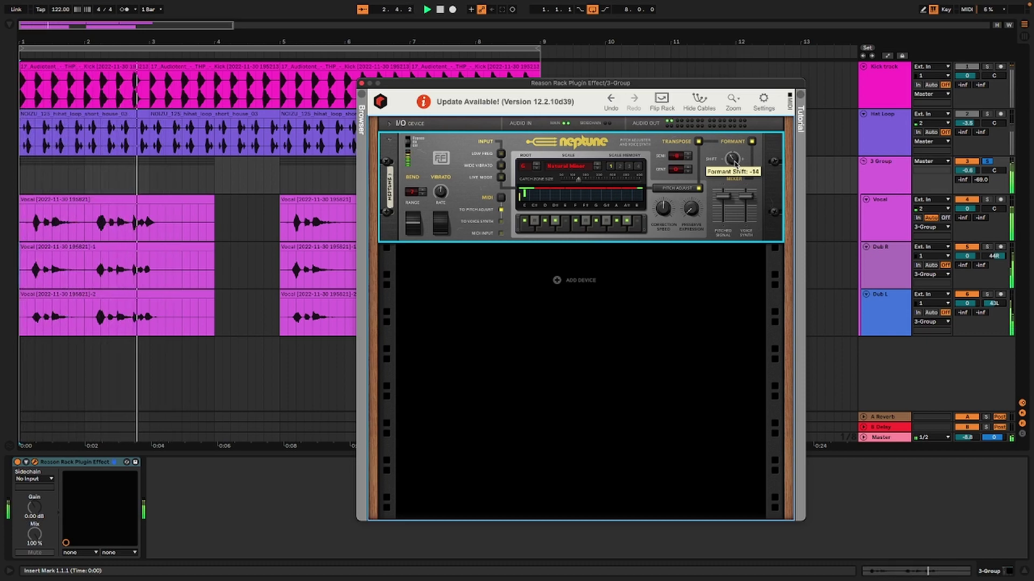
key("space")
key("space")
- Raise the vocal group's Reverb send to -35.0 dB and its Delay send to about -32.5 dB, and play the result
mouse_move(693, 210)
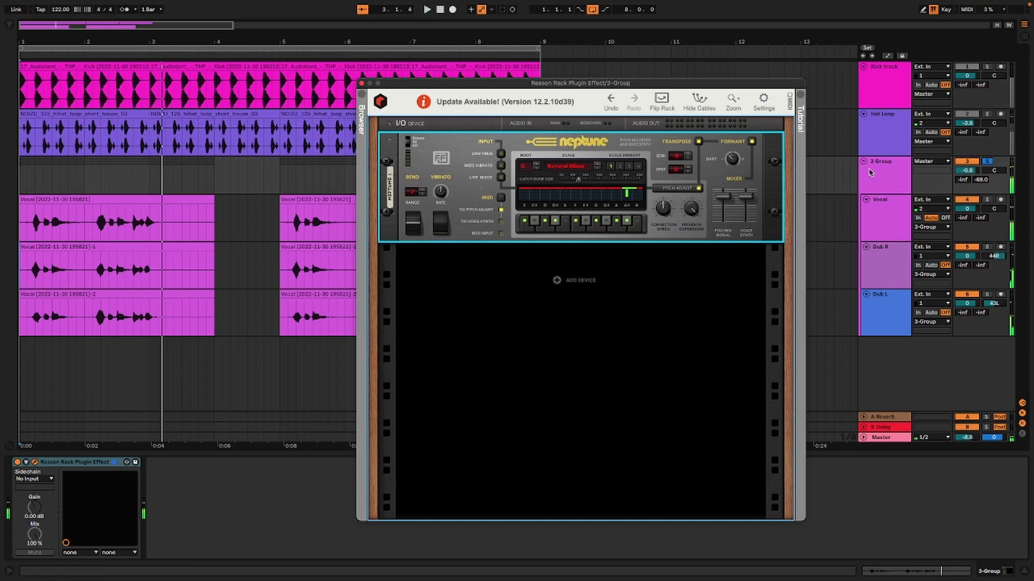
left_click_drag(958, 185, 982, 178)
left_click(981, 180)
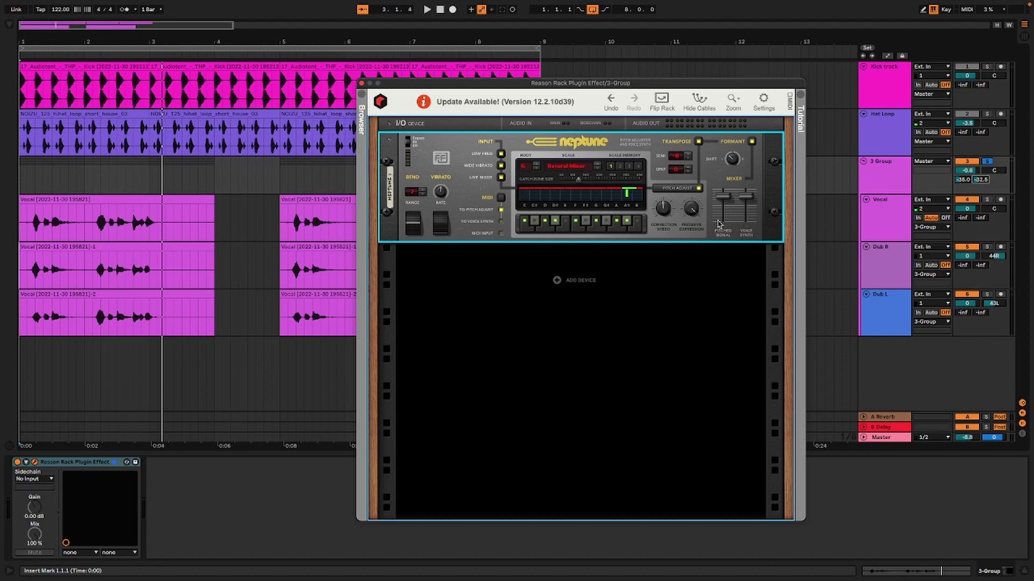
key("space")
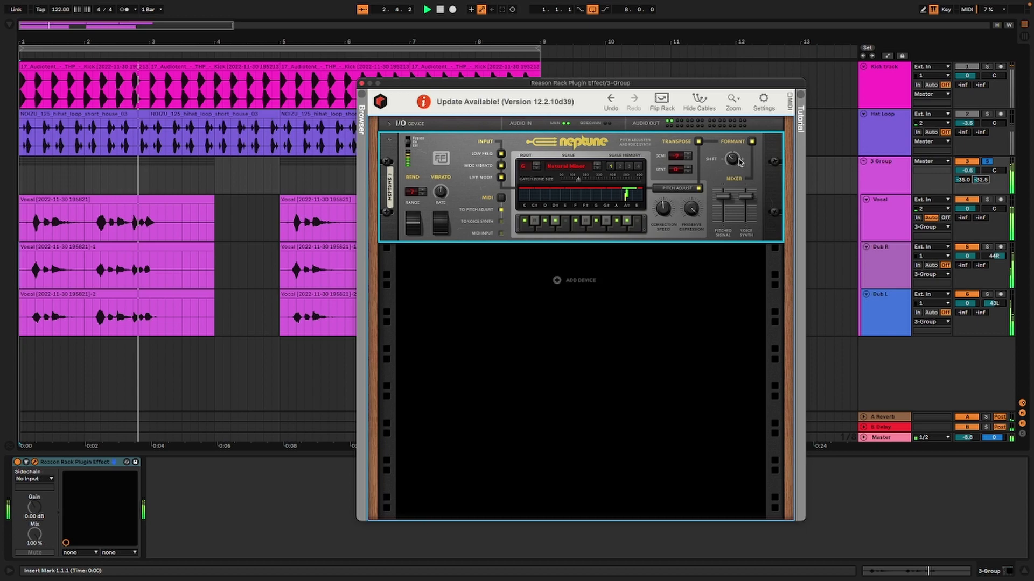
mouse_move(731, 161)
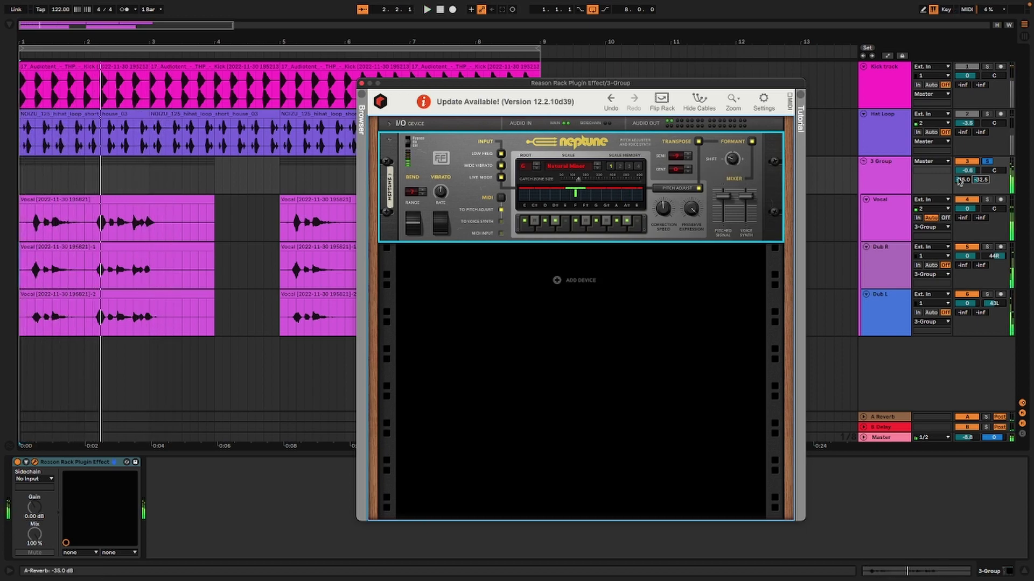
- Unsolo the vocal group and set Neptune's Formant Shift to -18 while the full mix plays
left_click(987, 163)
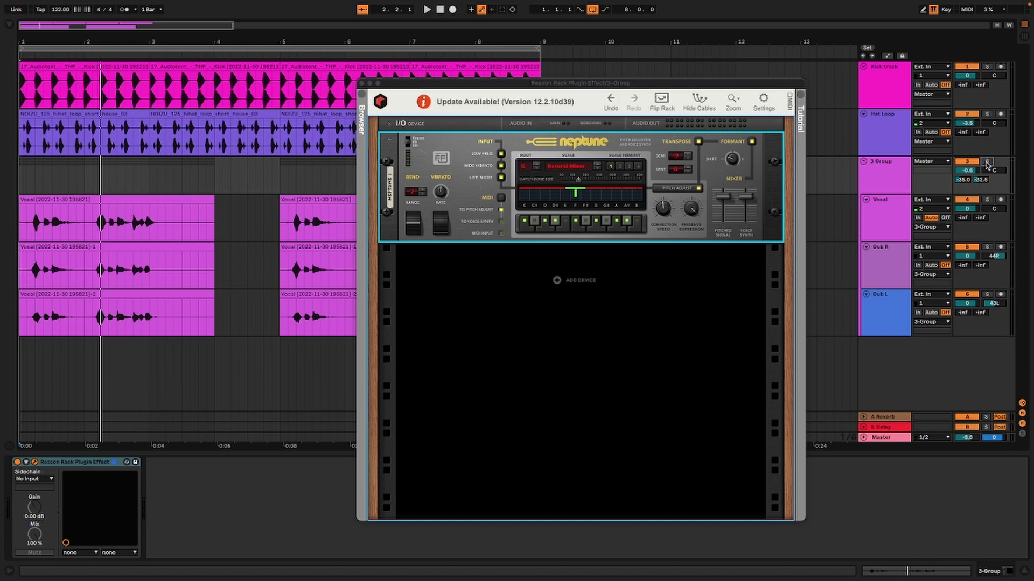
key("space")
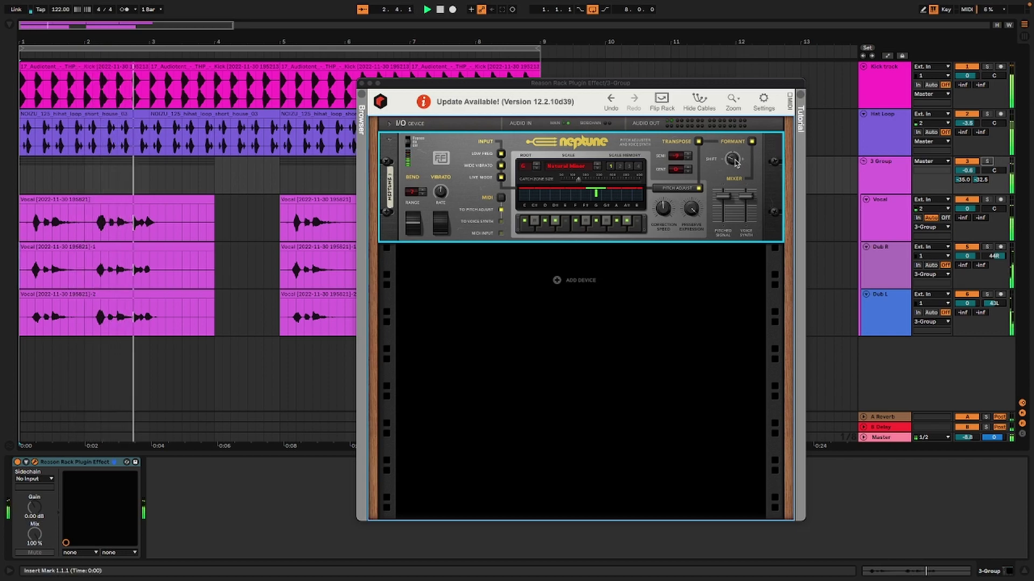
left_click(737, 163)
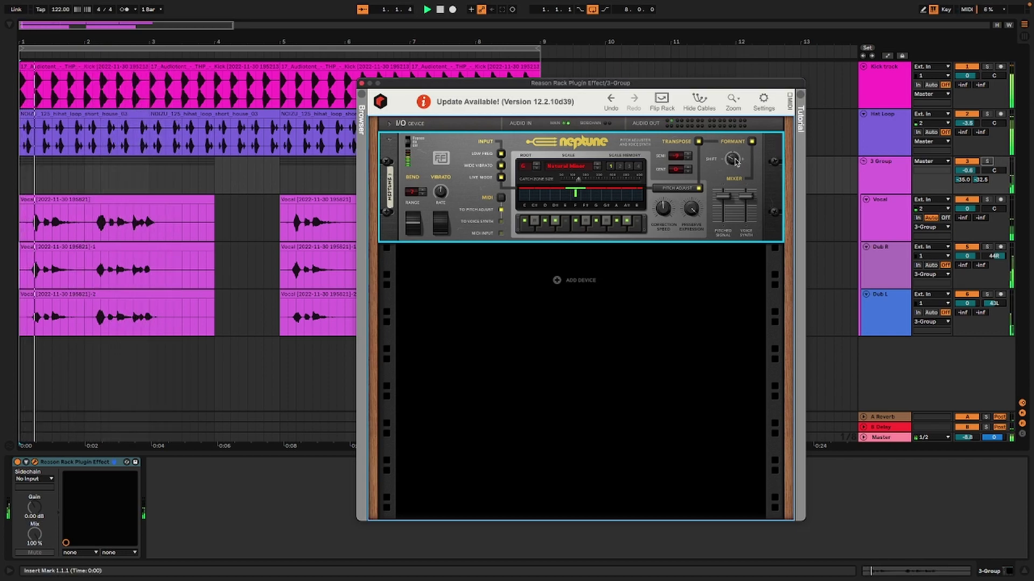
mouse_move(736, 162)
left_click_drag(736, 161, 735, 159)
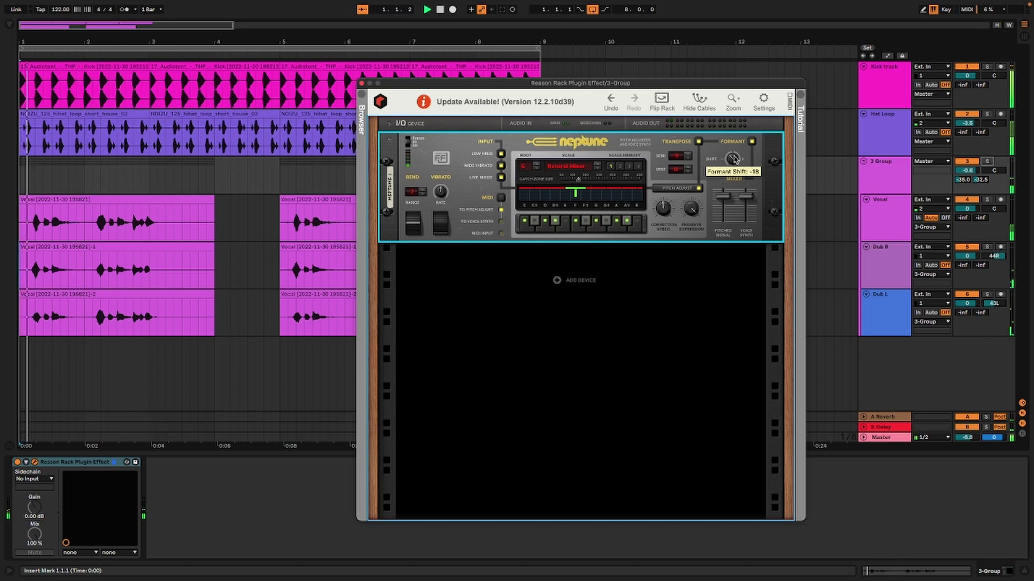
- Raise the vocal group's volume to 0.3 dB, mute the Dub R and Dub L tracks, and restart playback
left_click(968, 171)
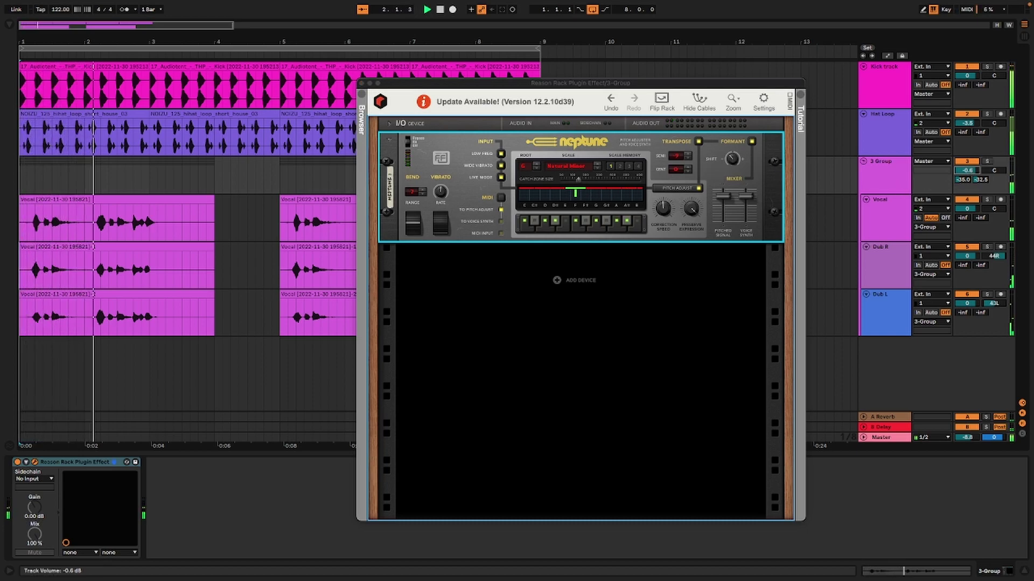
left_click_drag(968, 171, 967, 166)
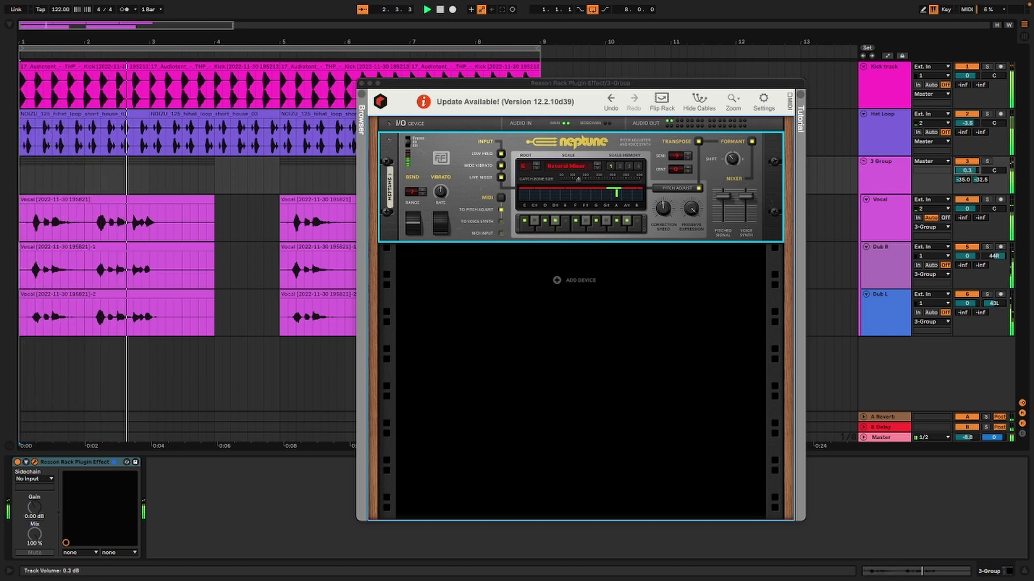
left_click(965, 248)
left_click(965, 295)
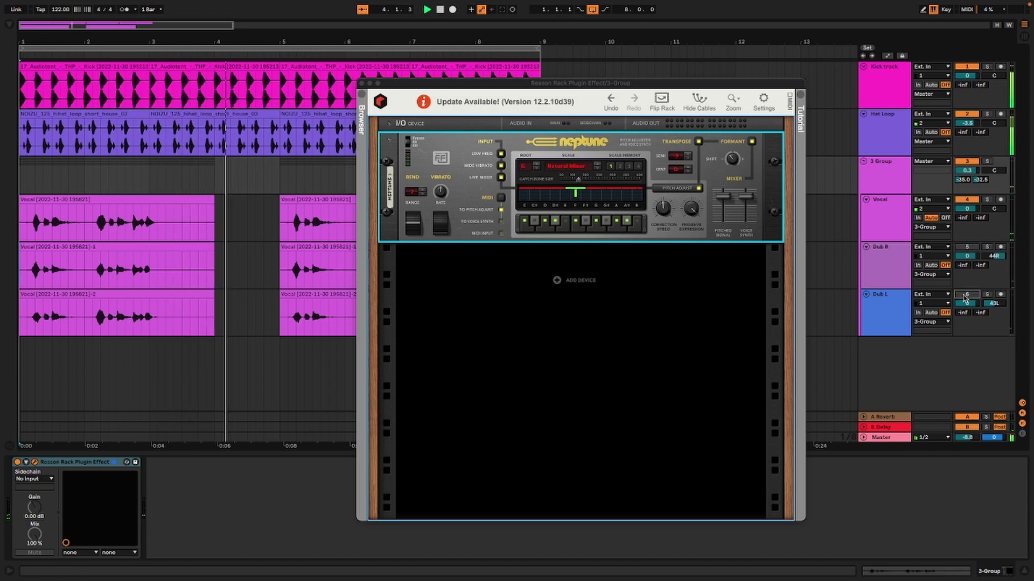
key("space")
key("space")
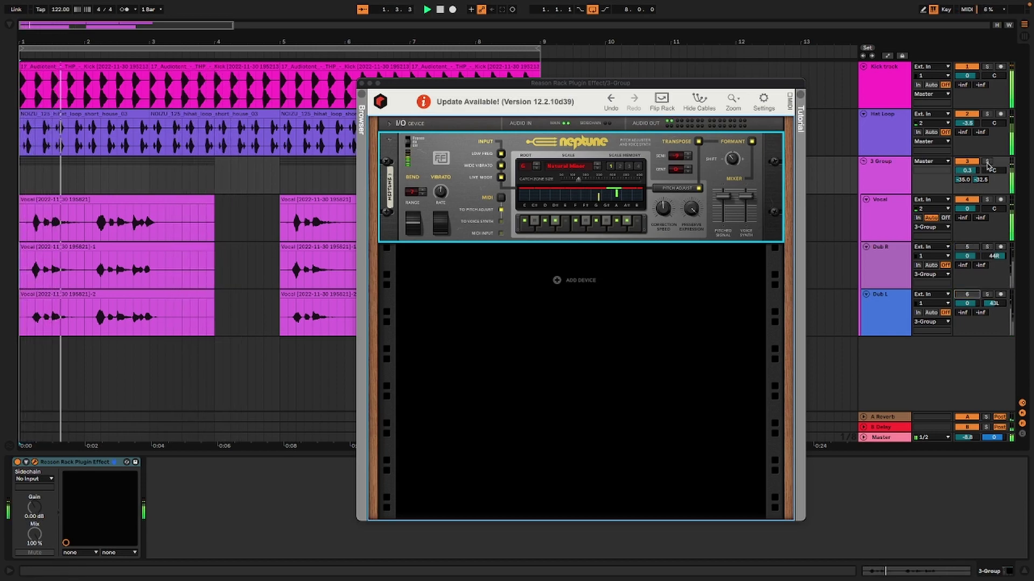
- Solo the vocal group to check Neptune's formant setting on the lead vocal, and unsolo it again
left_click(988, 162)
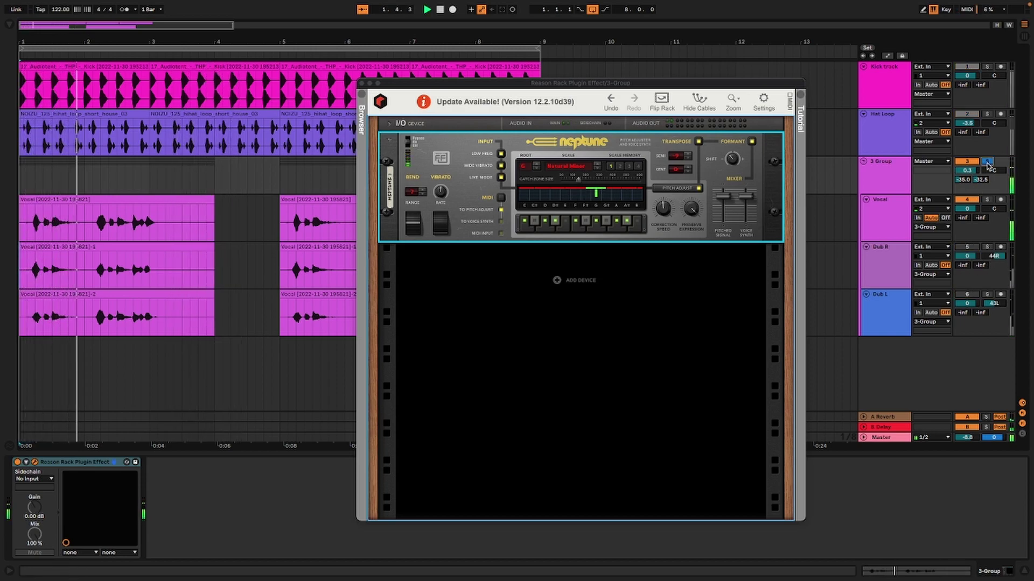
left_click(734, 164)
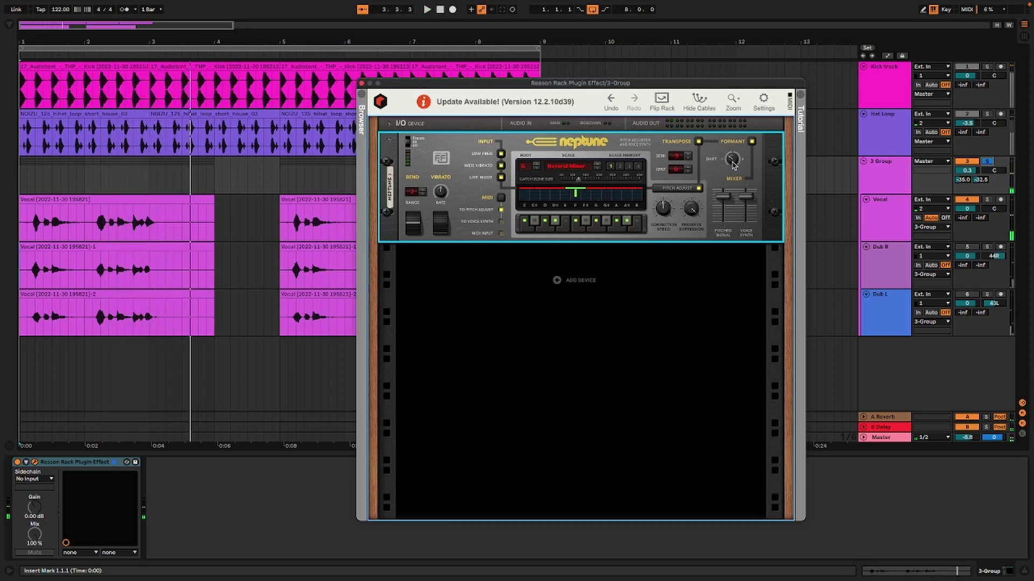
left_click(987, 162)
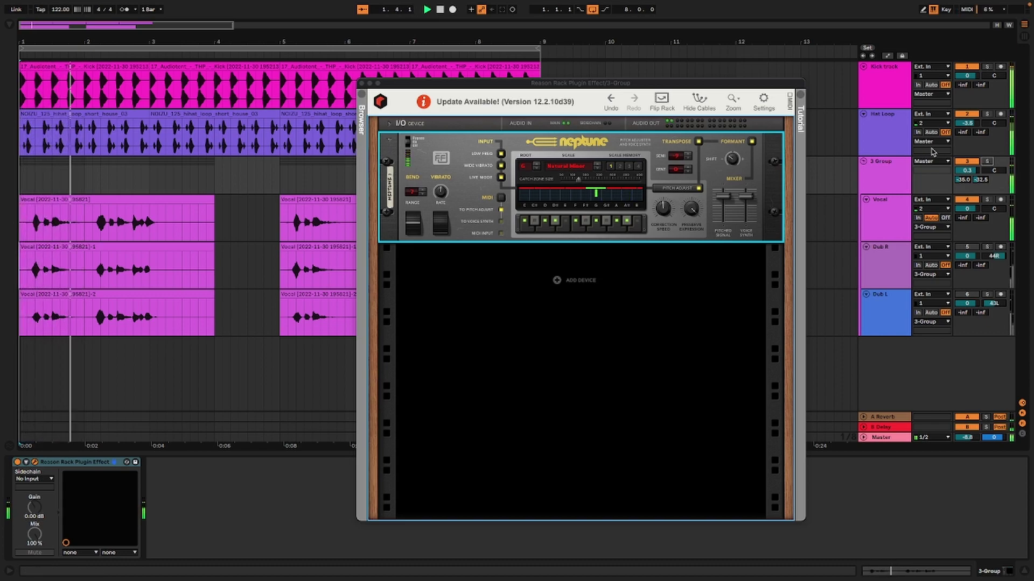
- Mute the Hat Loop track, raise the Kick track's Reverb send to -33.0 dB, and listen to the kick with the vocal
left_click(968, 114)
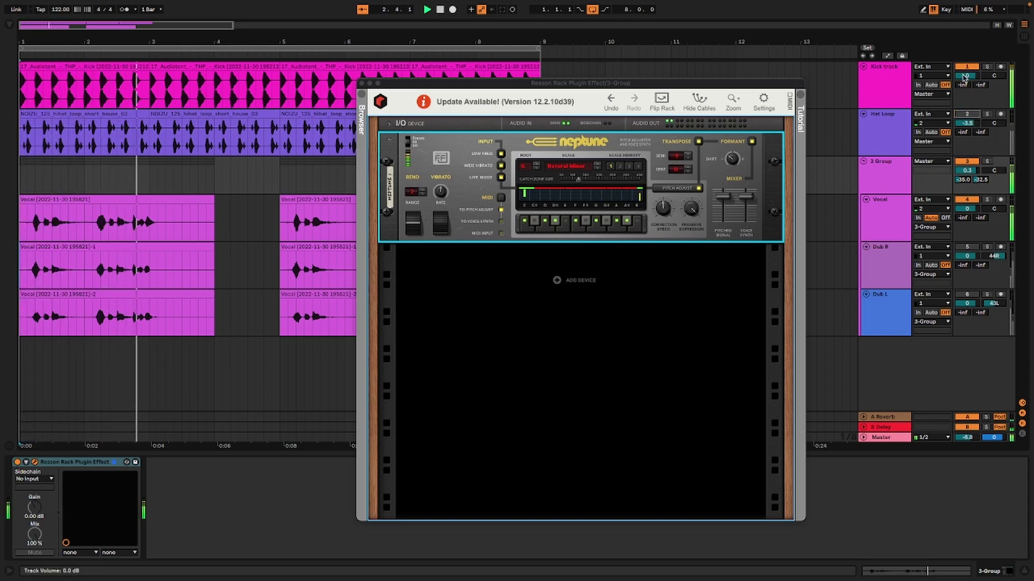
mouse_move(962, 86)
left_mouse_down()
mouse_move(963, 70)
mouse_move(964, 83)
left_mouse_up()
key("space")
key("space")
key("v")
key("space")
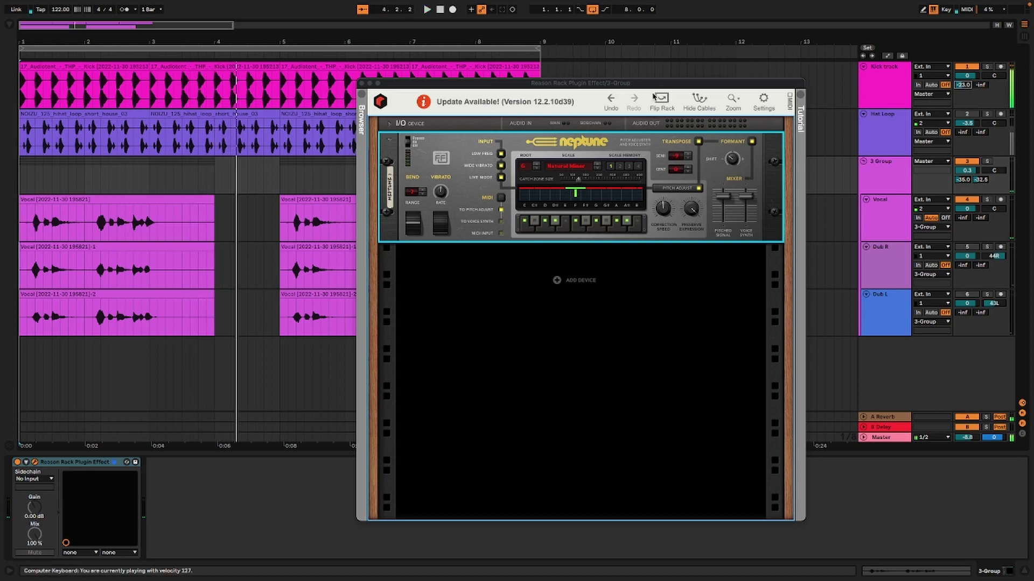
- Close the Reason Rack effect's window and show the browser again
left_click(651, 84)
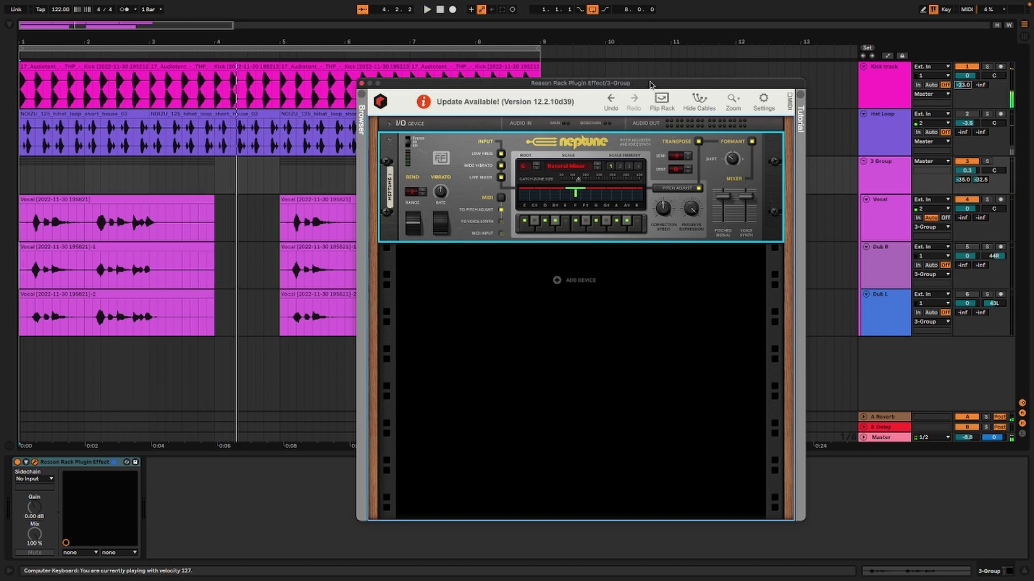
left_click(362, 84)
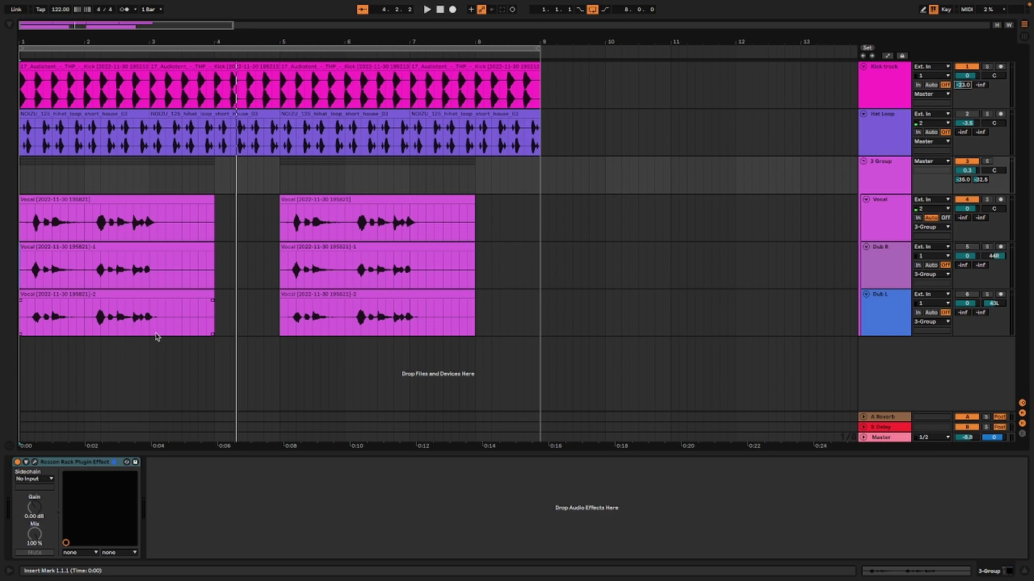
left_click(84, 459)
mouse_move(74, 5)
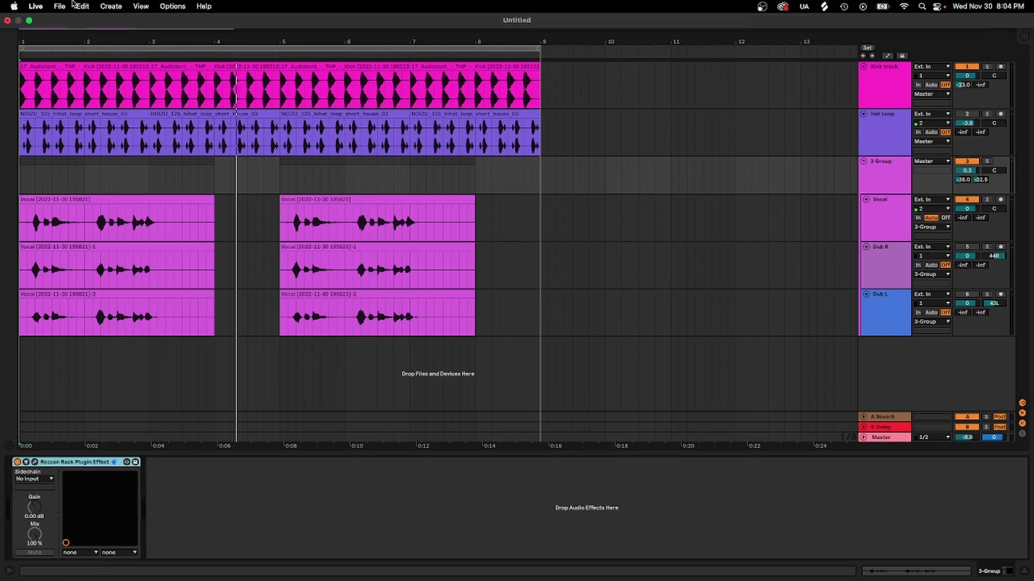
left_click(5, 36)
left_click(8, 24)
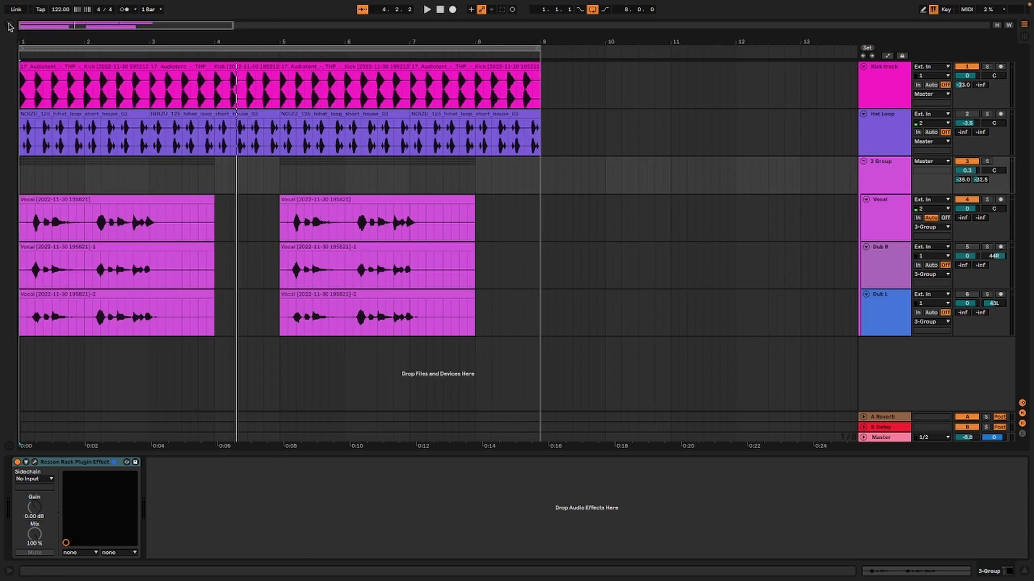